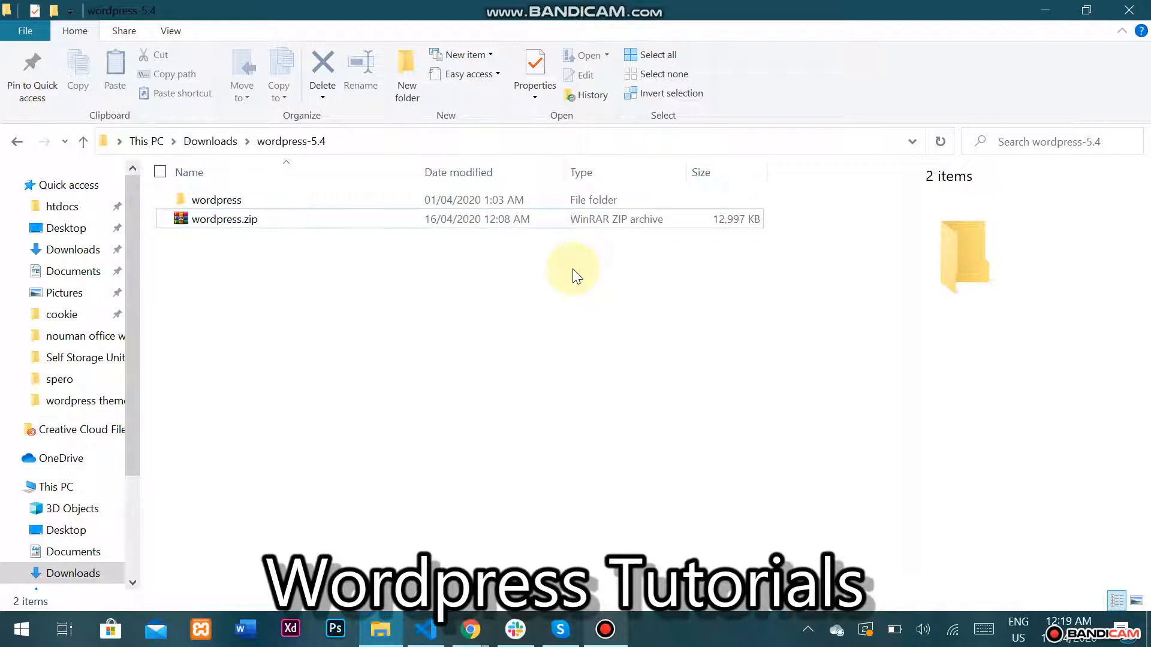
Bring up the browser on cPanel File Manager showing wordpress.zip in public_html/wordpress.
click(471, 629)
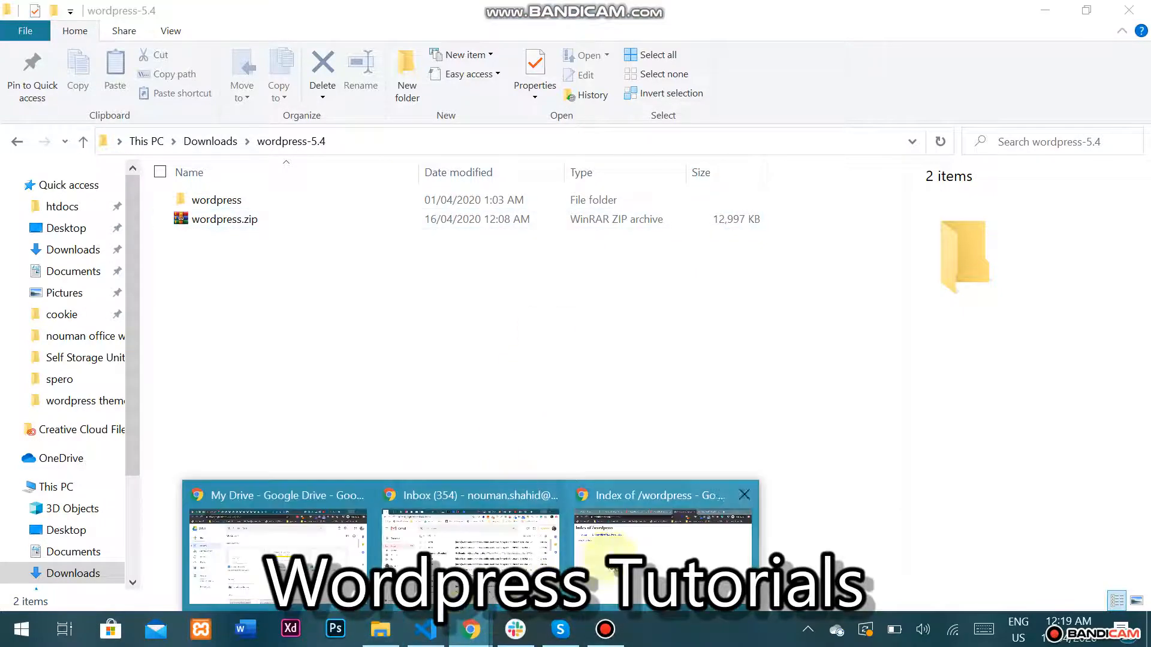
click(663, 543)
click(387, 13)
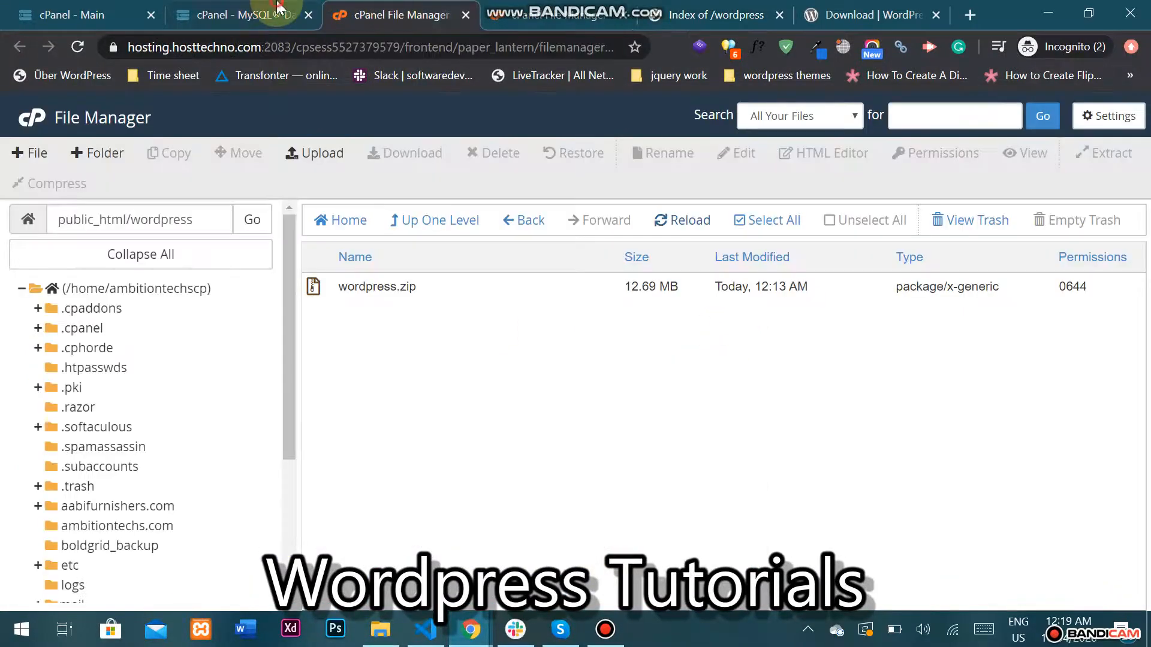
Check the uploaded wordpress.zip in public_html/wordpress, then view the wordpress.org/download page.
click(278, 8)
click(110, 8)
scroll(257, 270, up, 5)
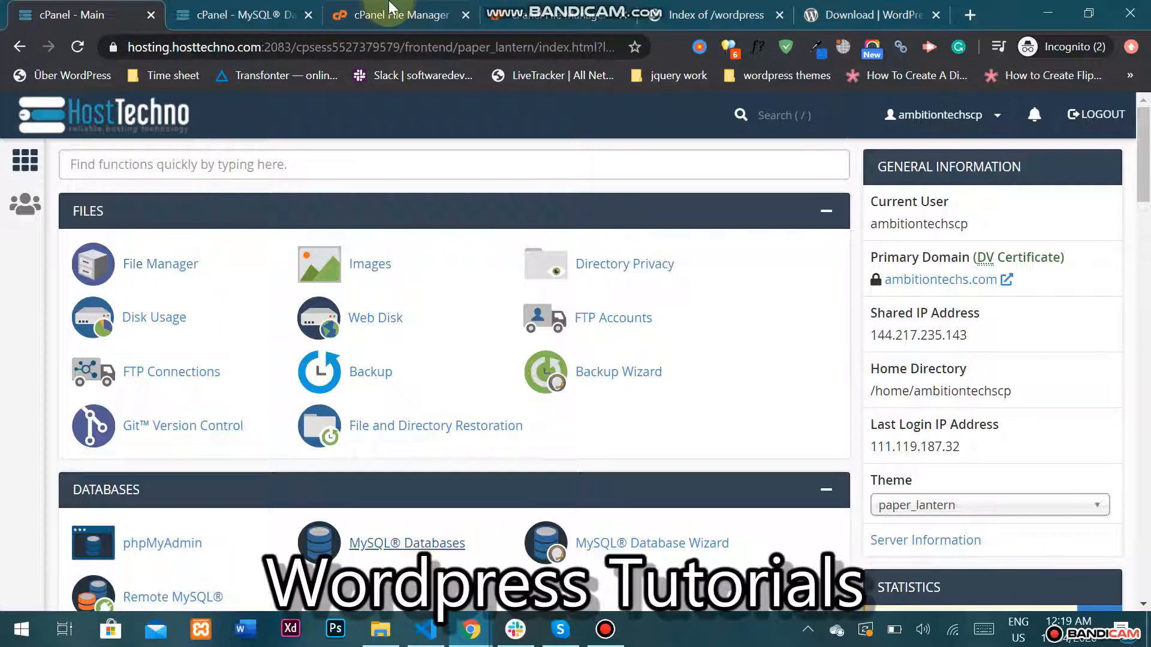
click(459, 9)
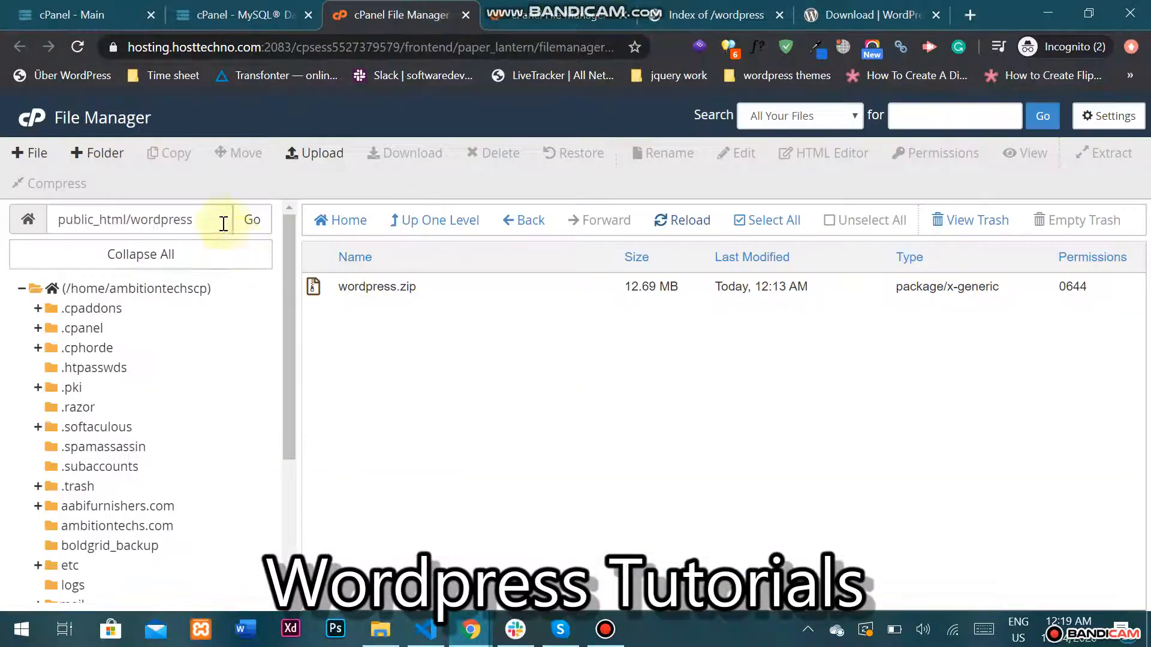
drag(217, 220, 138, 235)
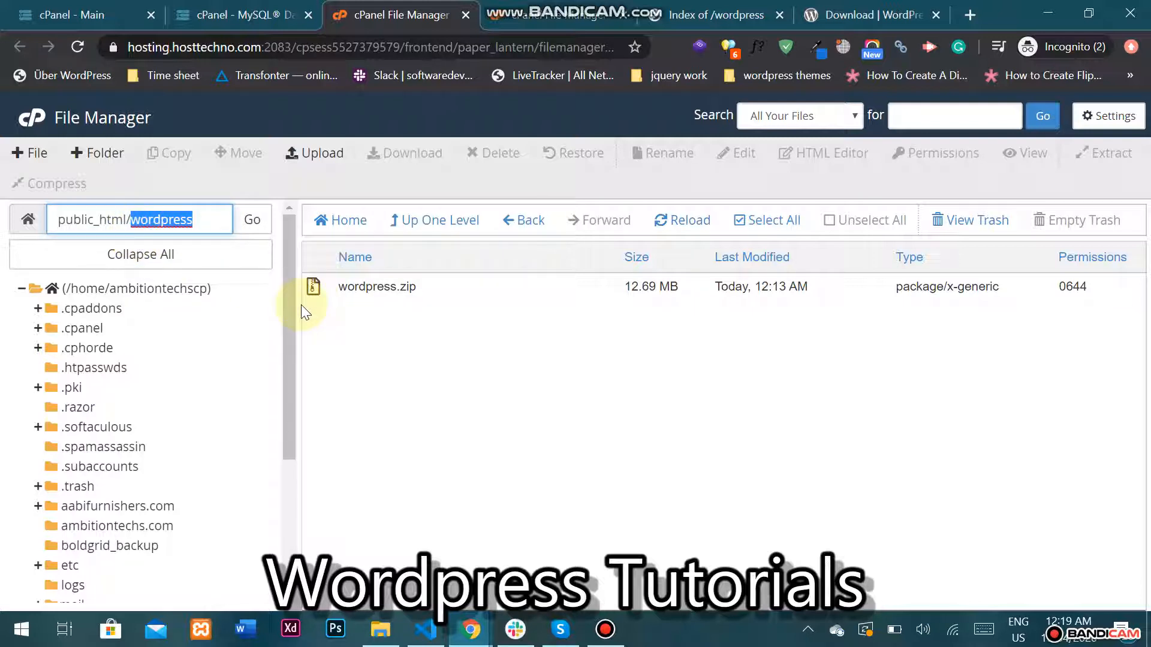
click(896, 6)
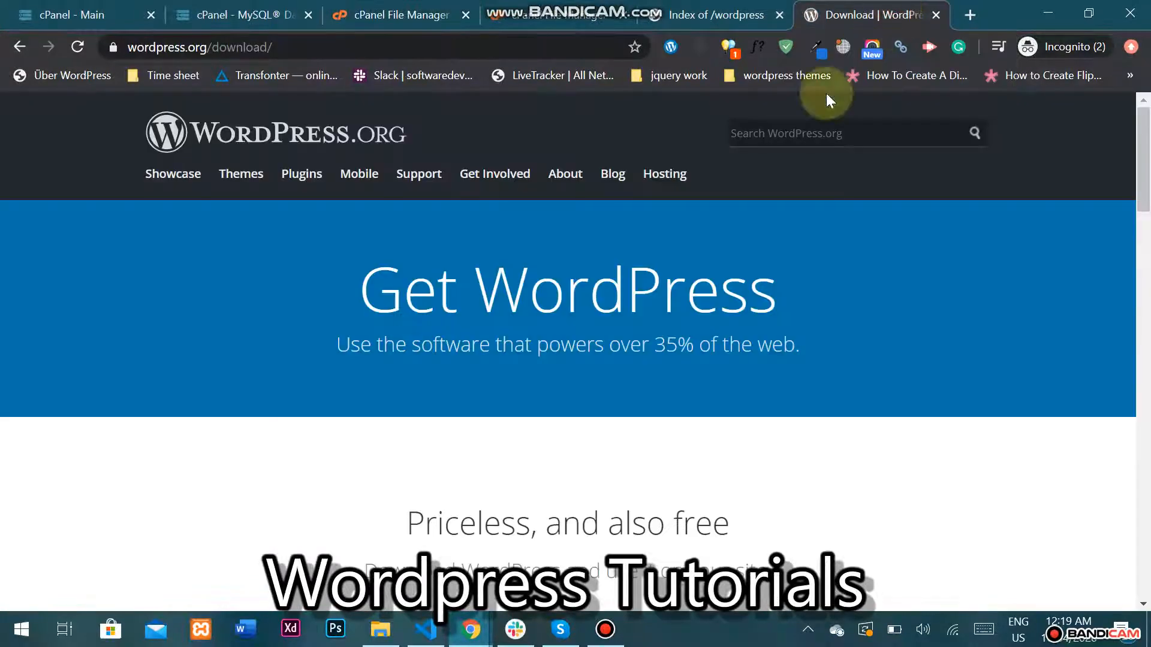
Start and cancel a duplicate WordPress 5.4 download, then view the cPanel File Upload page.
scroll(448, 178, down, 3)
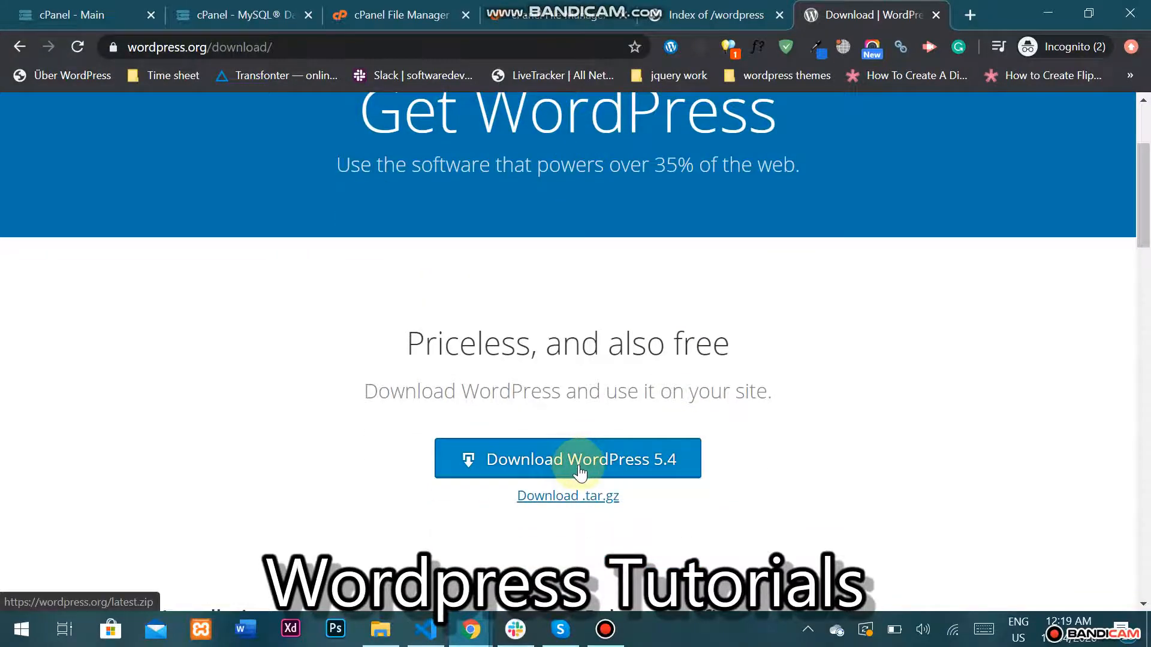
click(579, 472)
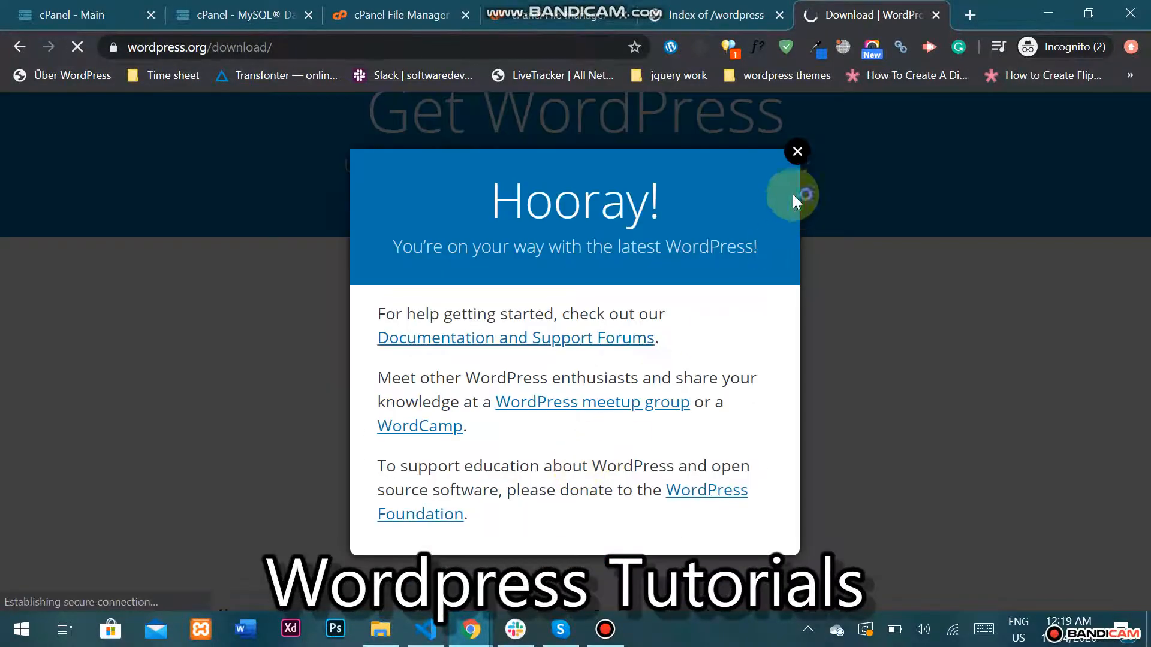
click(798, 154)
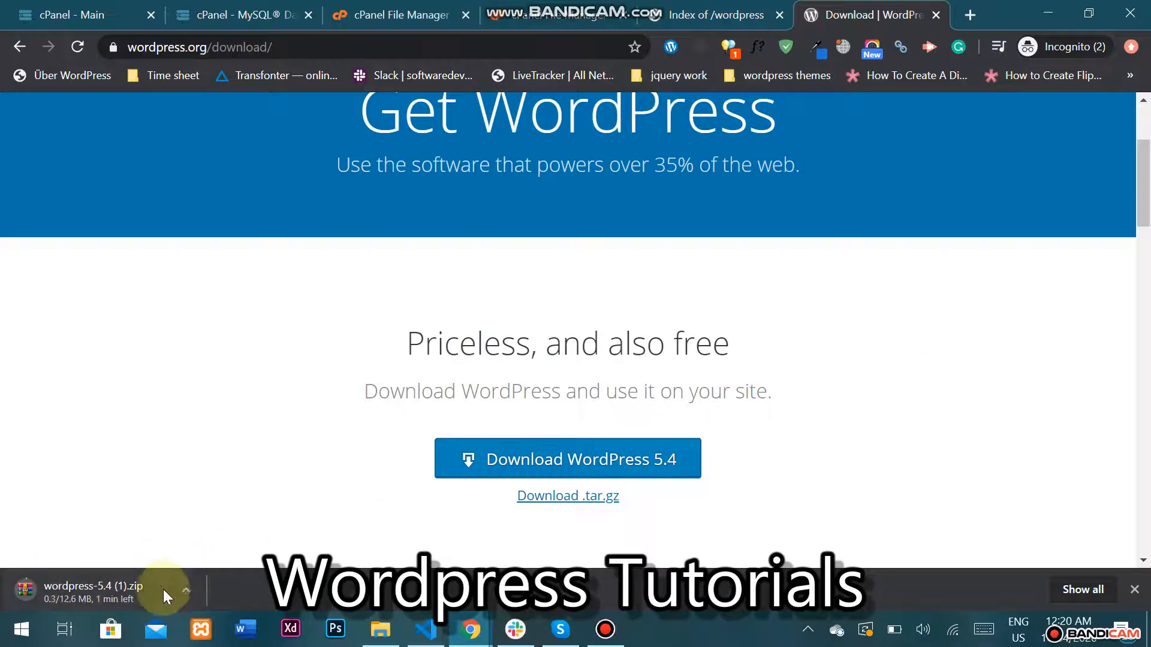
click(183, 590)
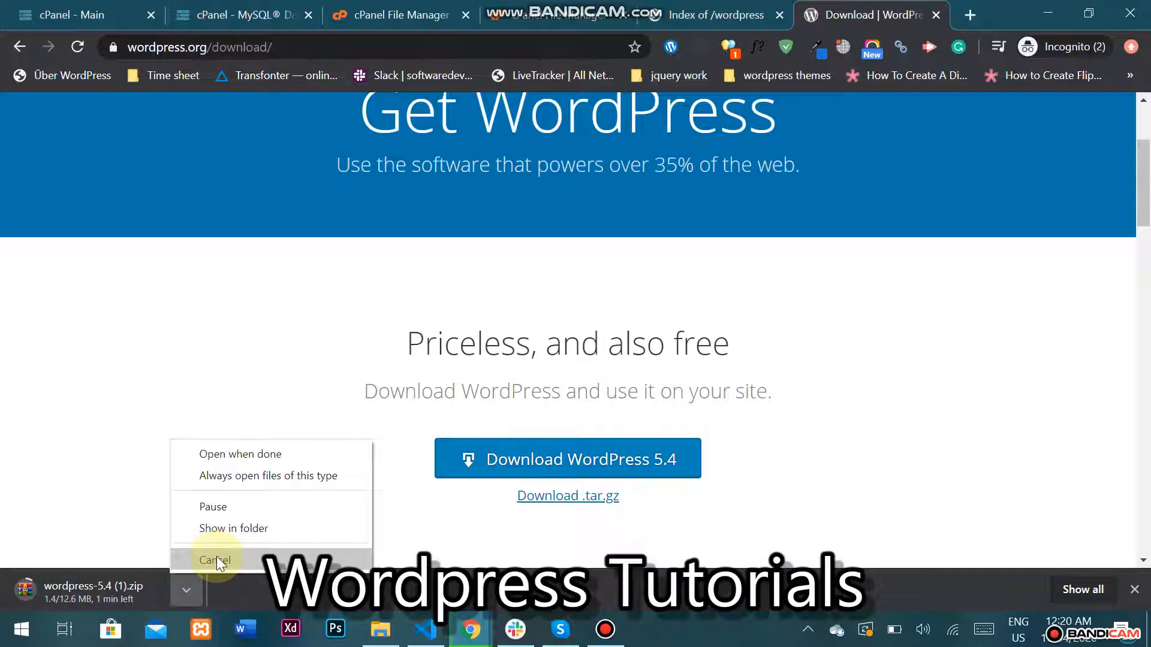
click(217, 559)
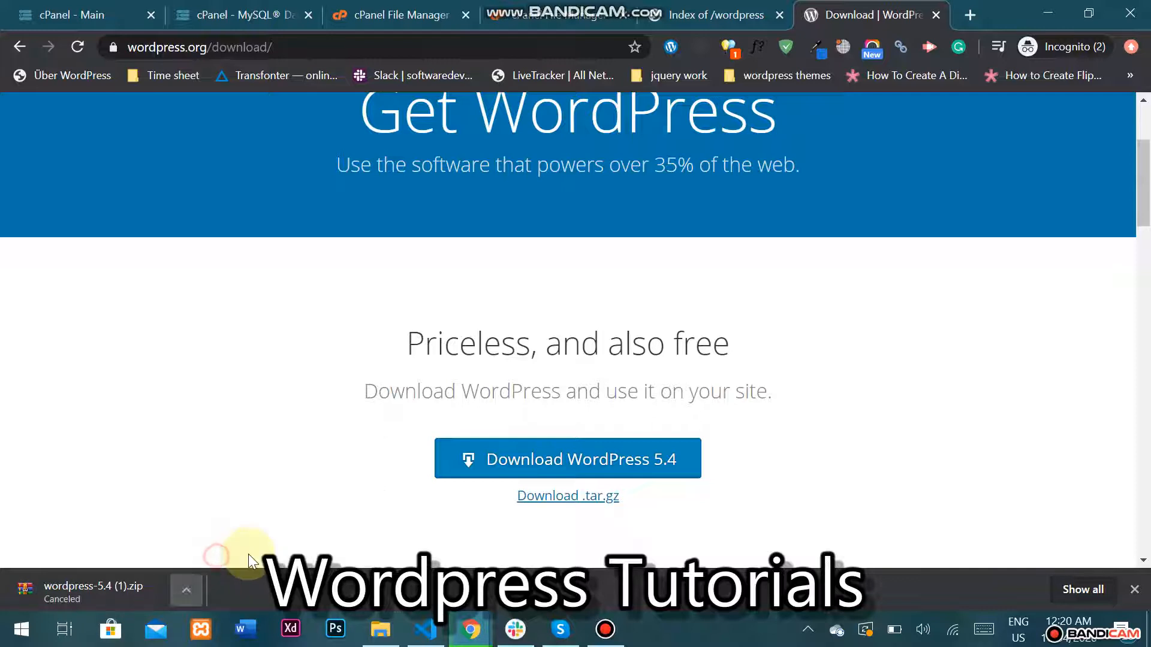
click(1133, 590)
click(518, 12)
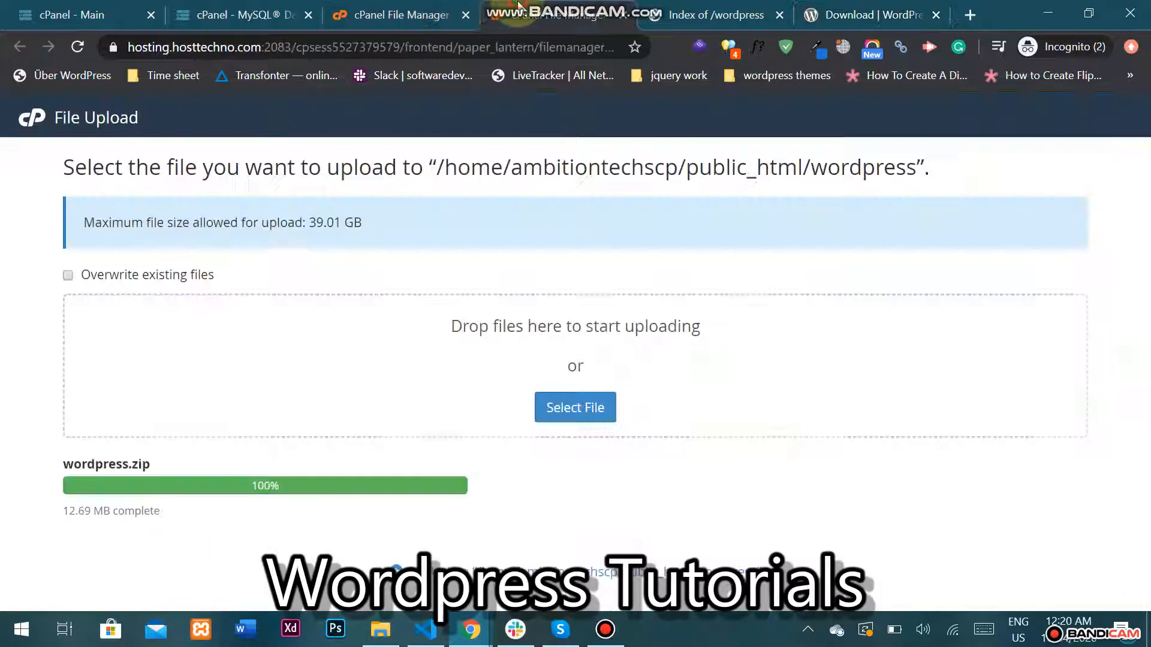
Confirm wordpress.zip finished uploading at 12.69 MB, back in the File Manager listing.
click(454, 9)
click(497, 13)
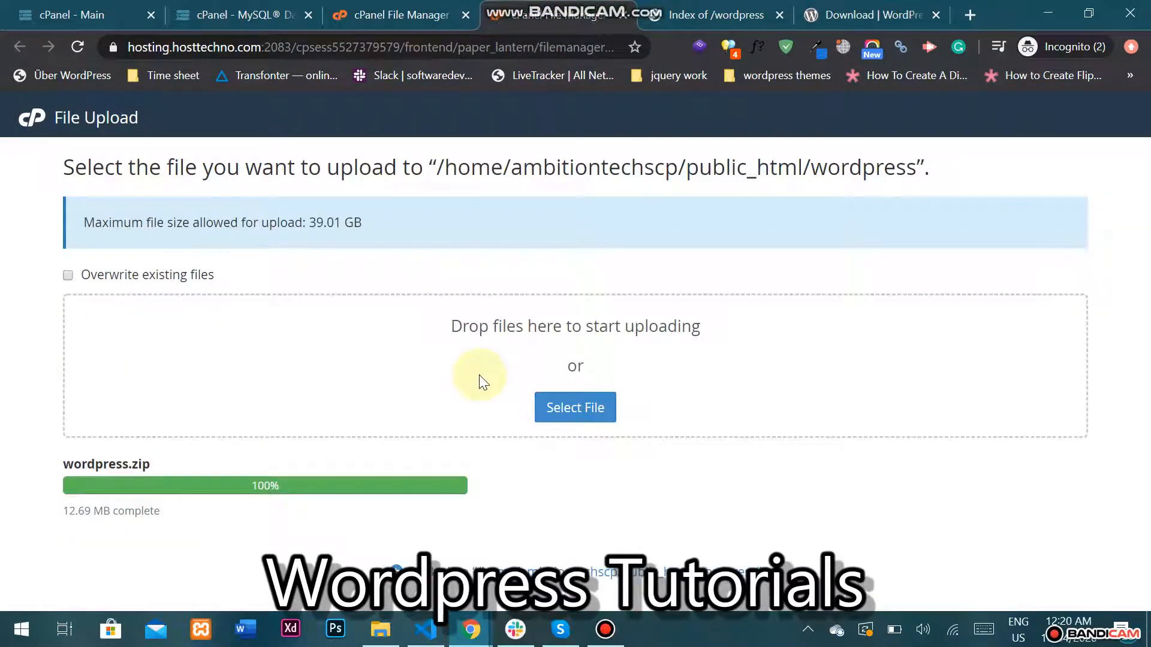
click(422, 16)
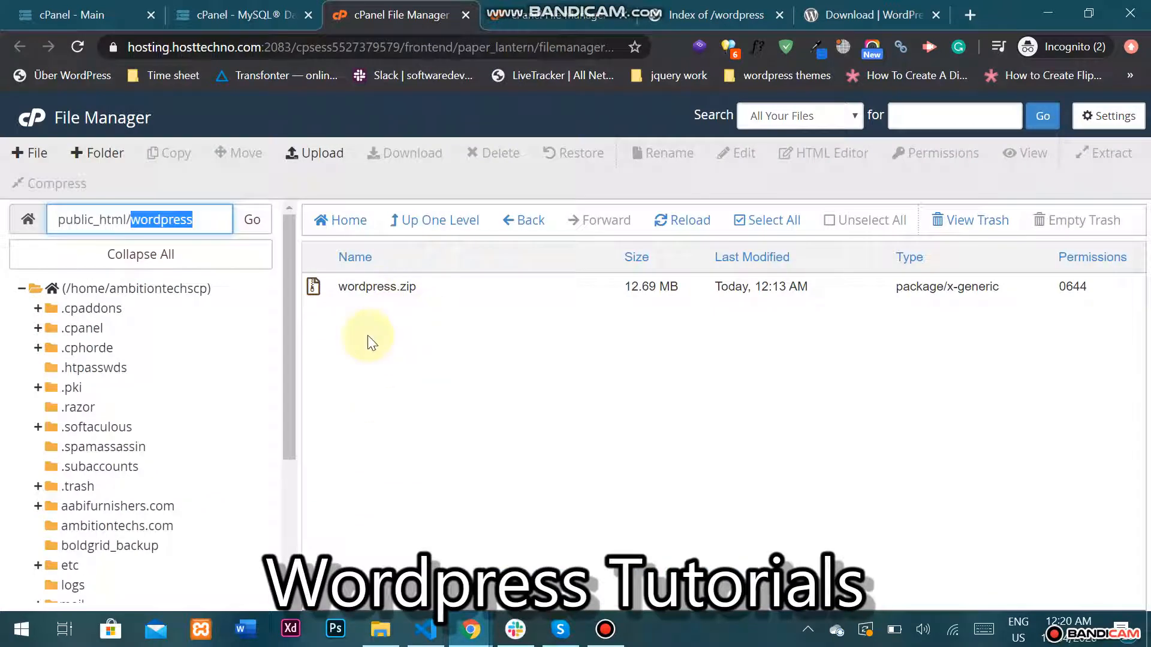
Extract wordpress.zip into public_html/wordpress and reload to show the new wordpress folder.
right_click(379, 286)
click(413, 481)
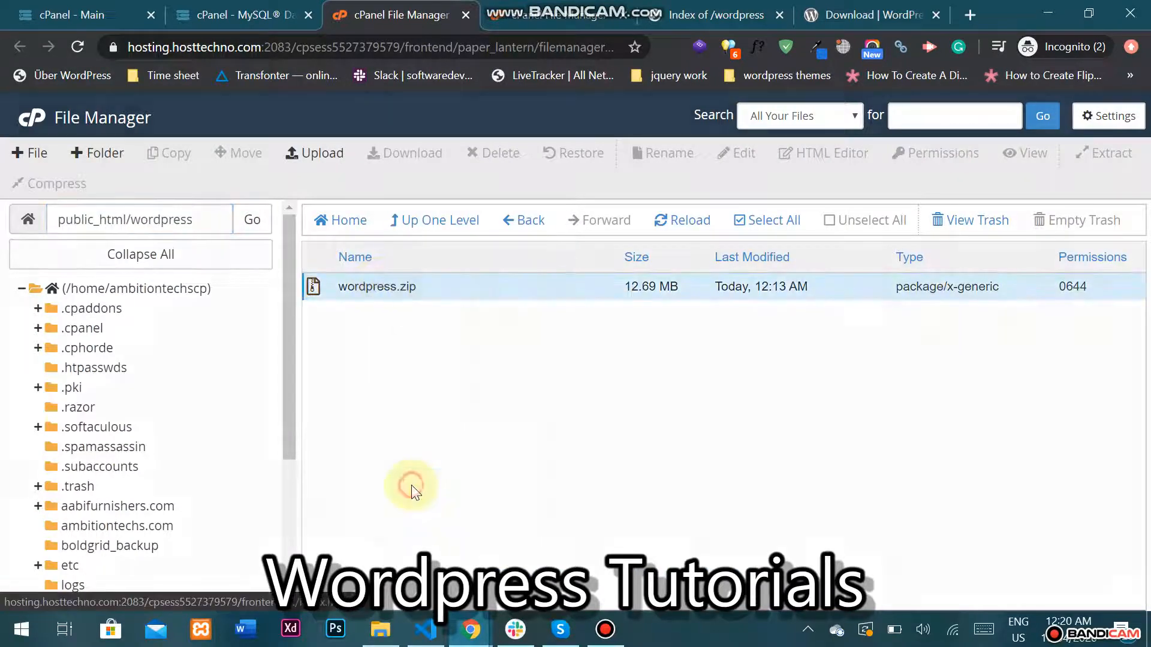
click(729, 444)
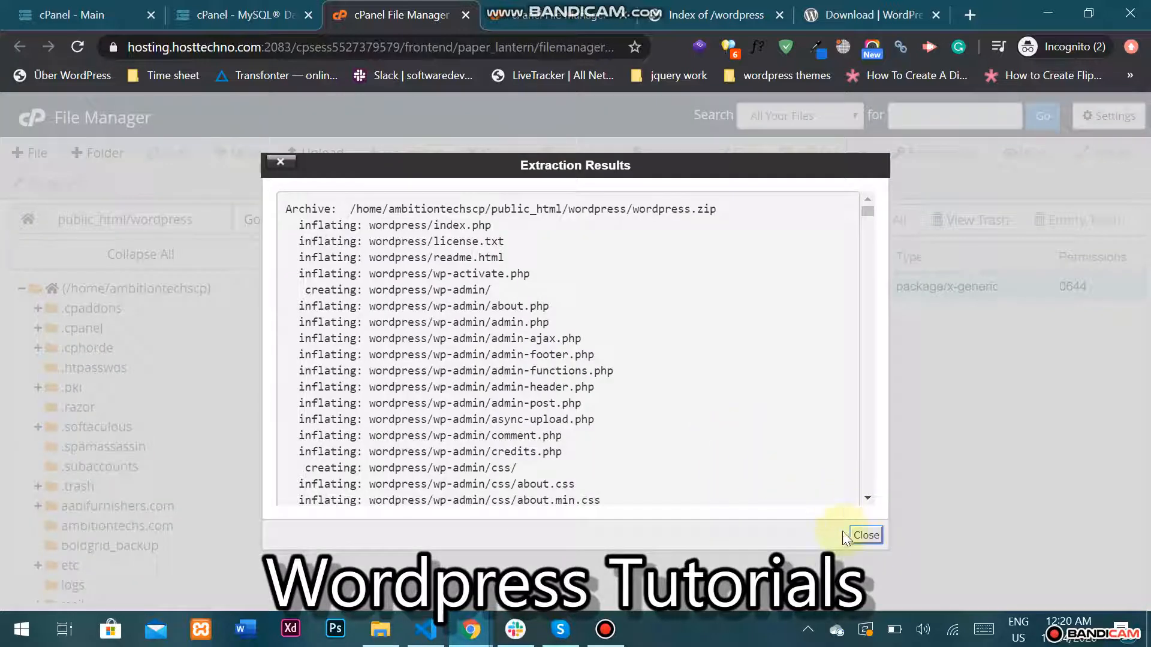
click(863, 546)
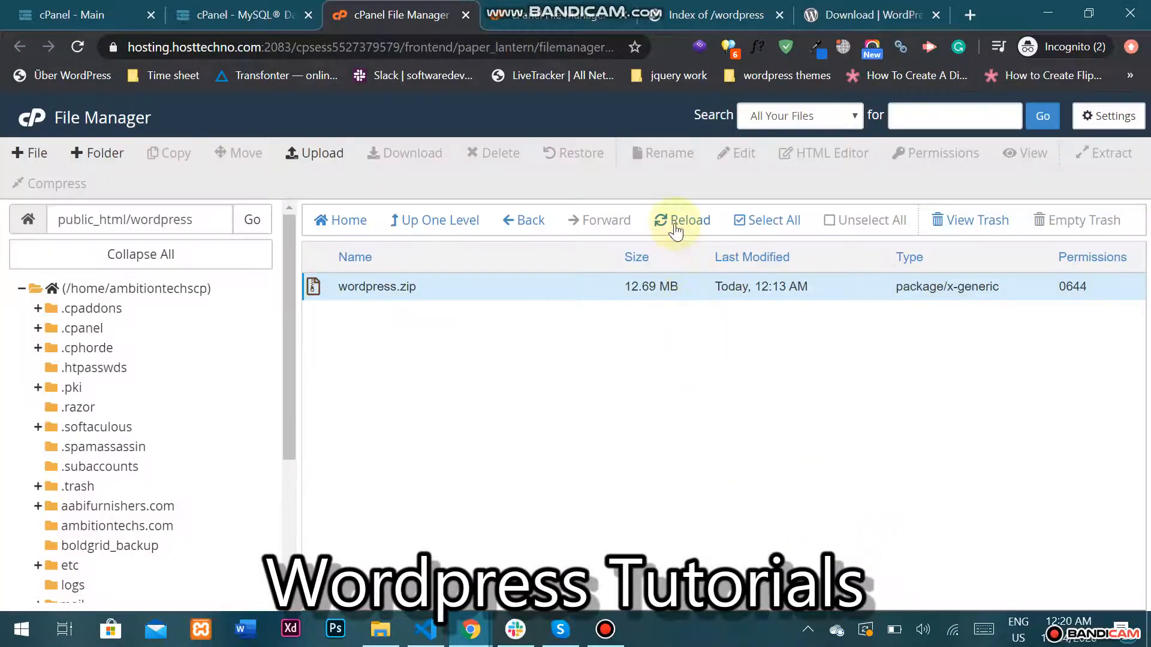
click(673, 221)
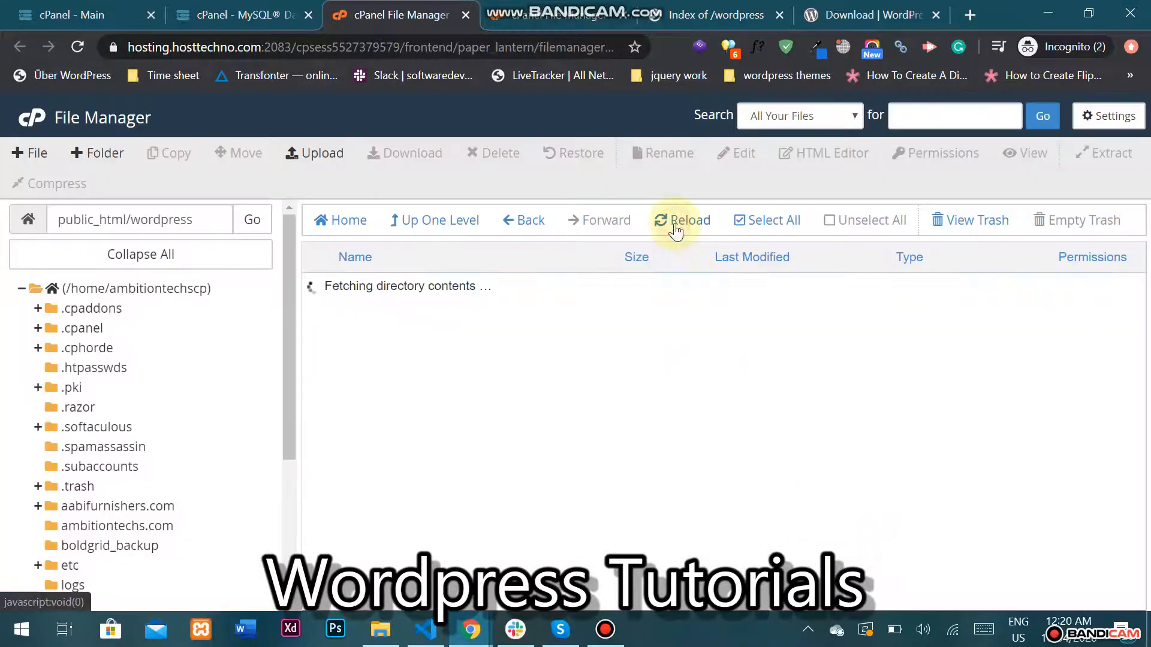
Move all files from the nested wordpress folder into /public_html/wordpress/.
double_click(362, 286)
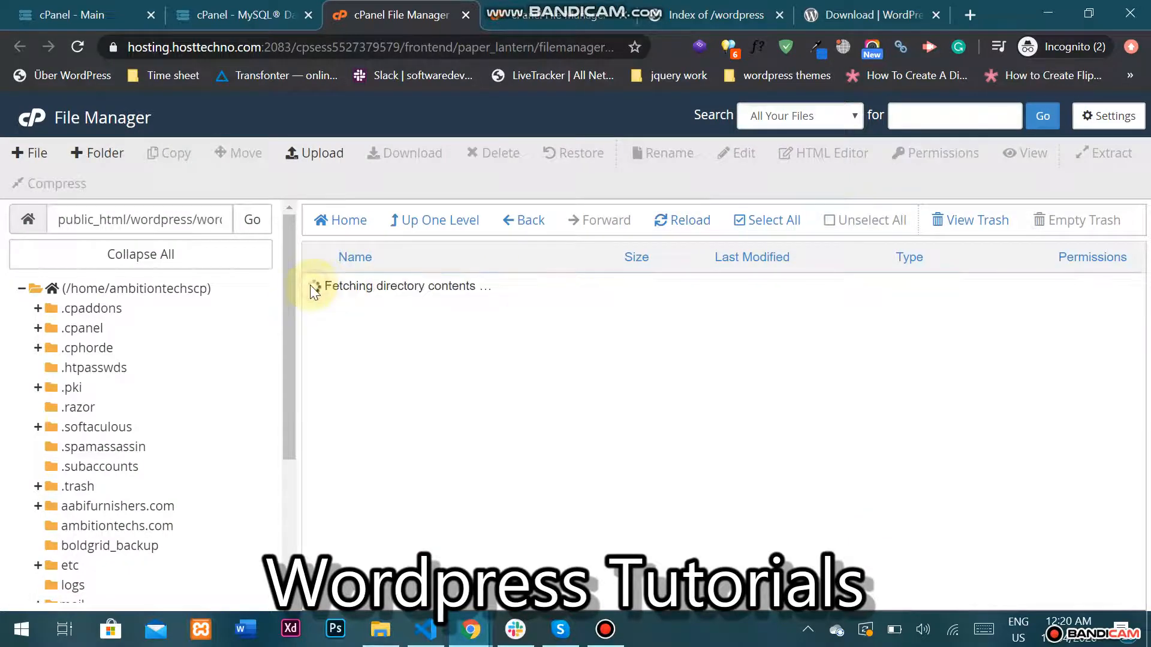
scroll(442, 418, down, 3)
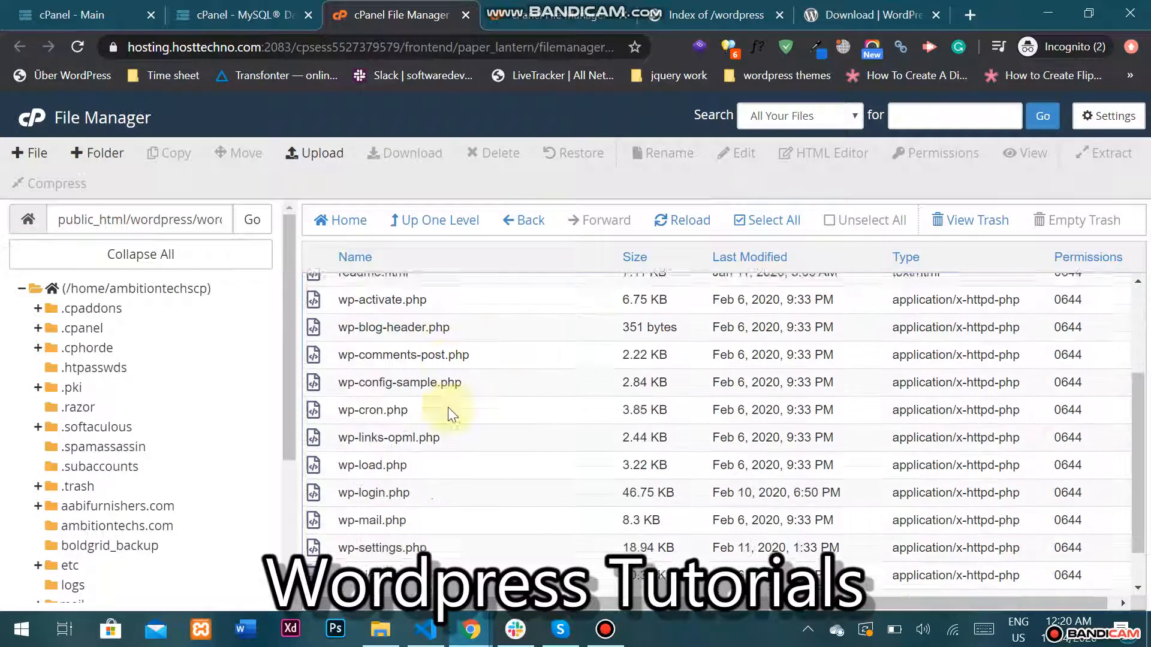
key(ctrl+a)
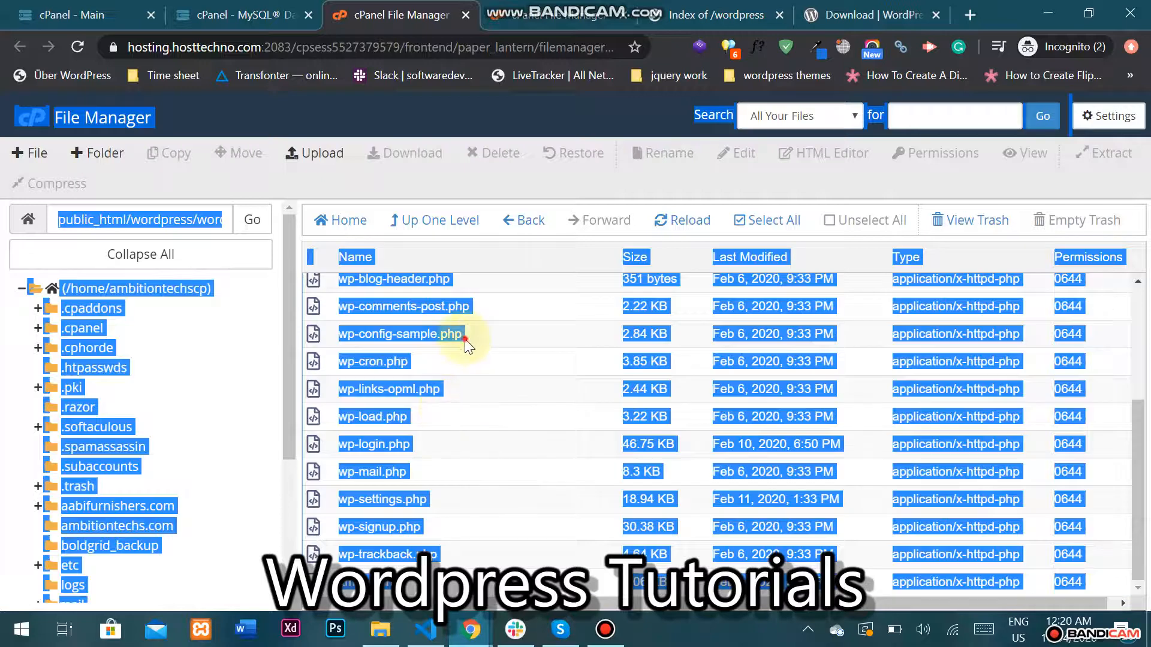
click(462, 334)
click(757, 220)
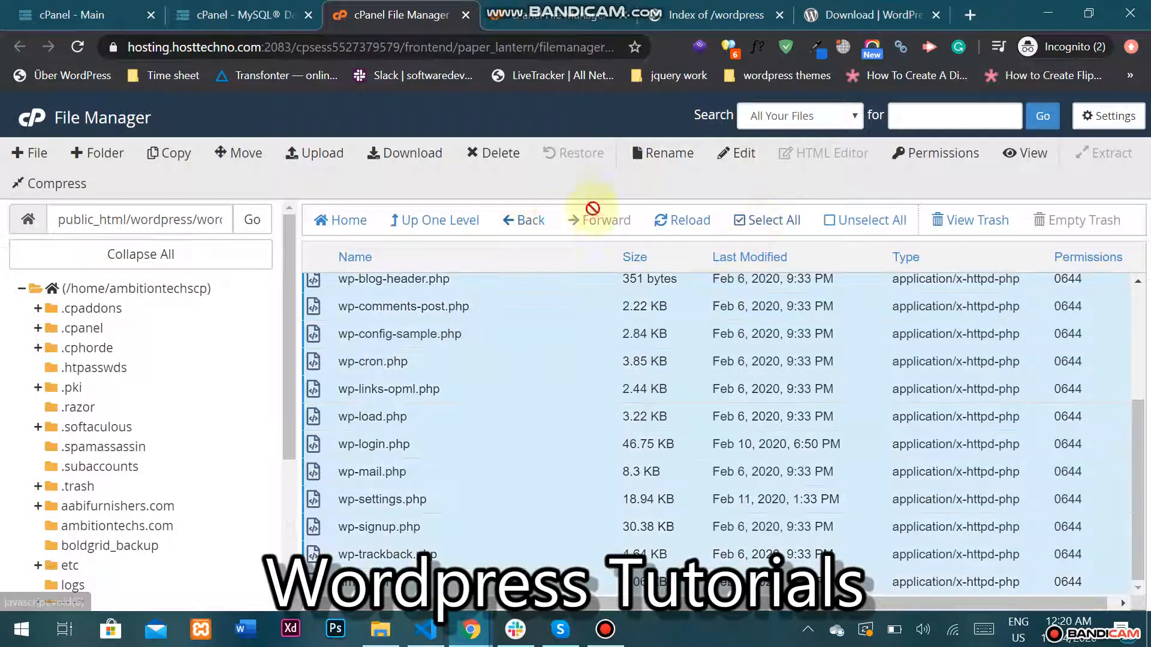
click(237, 157)
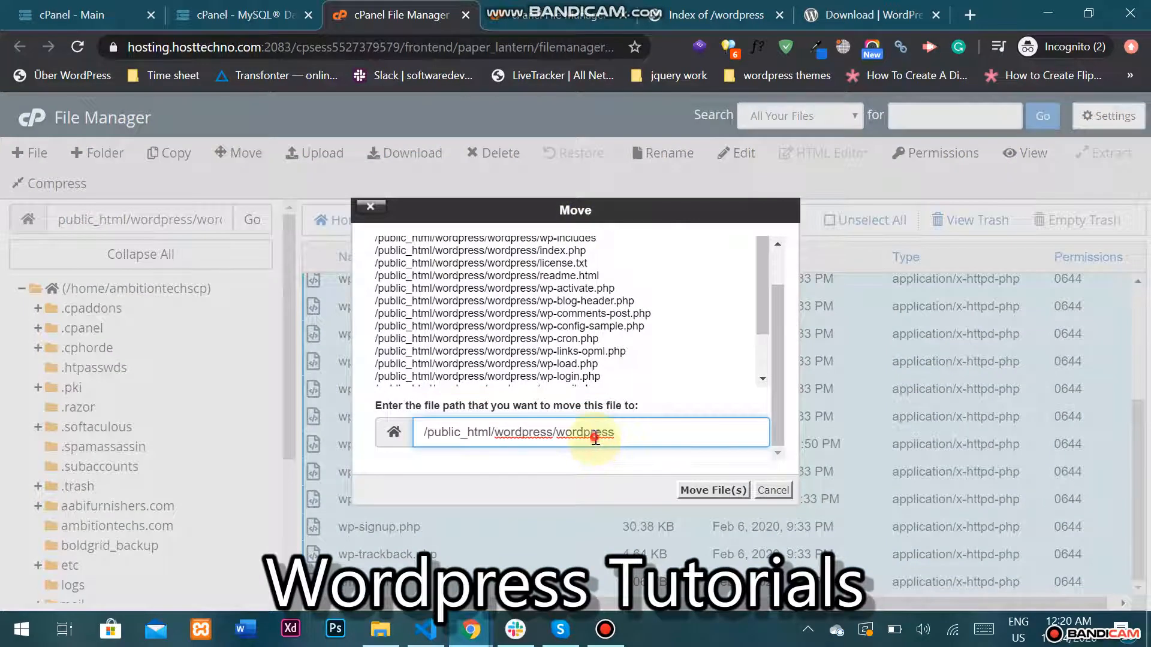
double_click(595, 433)
key(BackSpace)
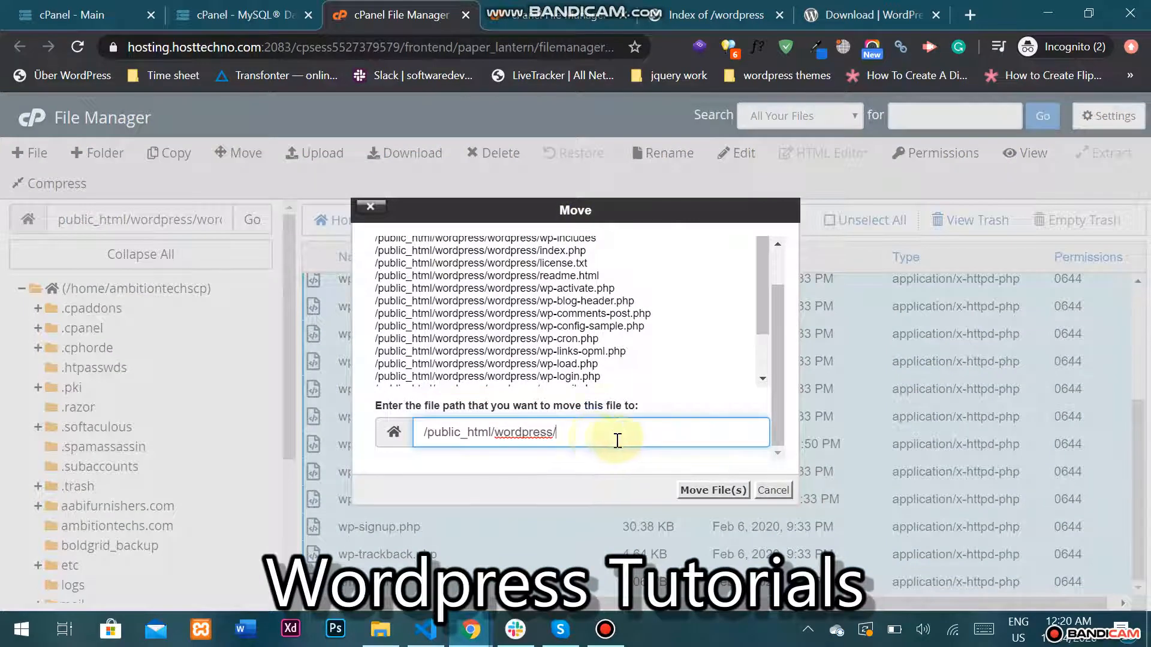
click(690, 490)
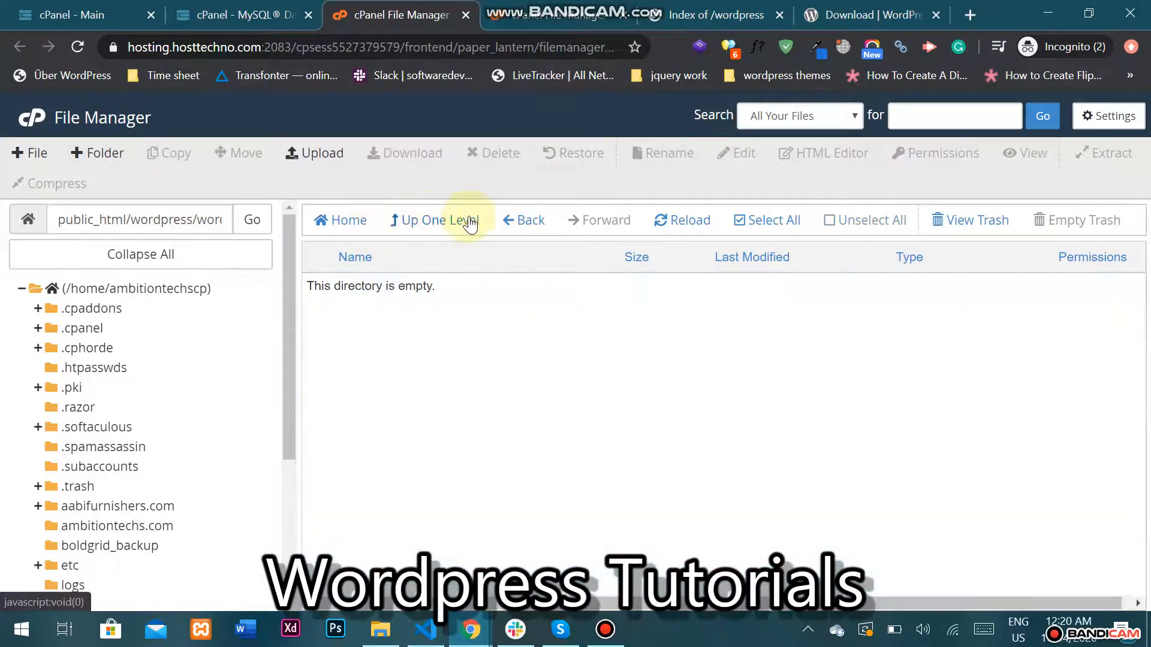
Review the WordPress core files in public_html/wordpress and bring up the site's /wordpress page.
click(470, 223)
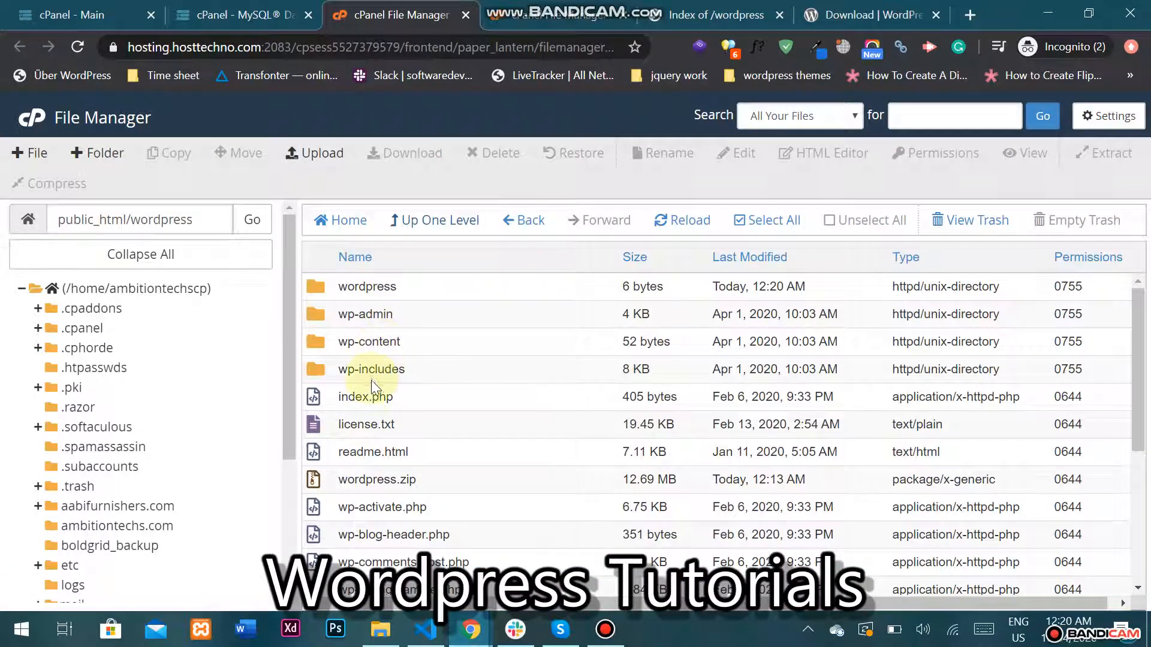
scroll(394, 433, down, 1)
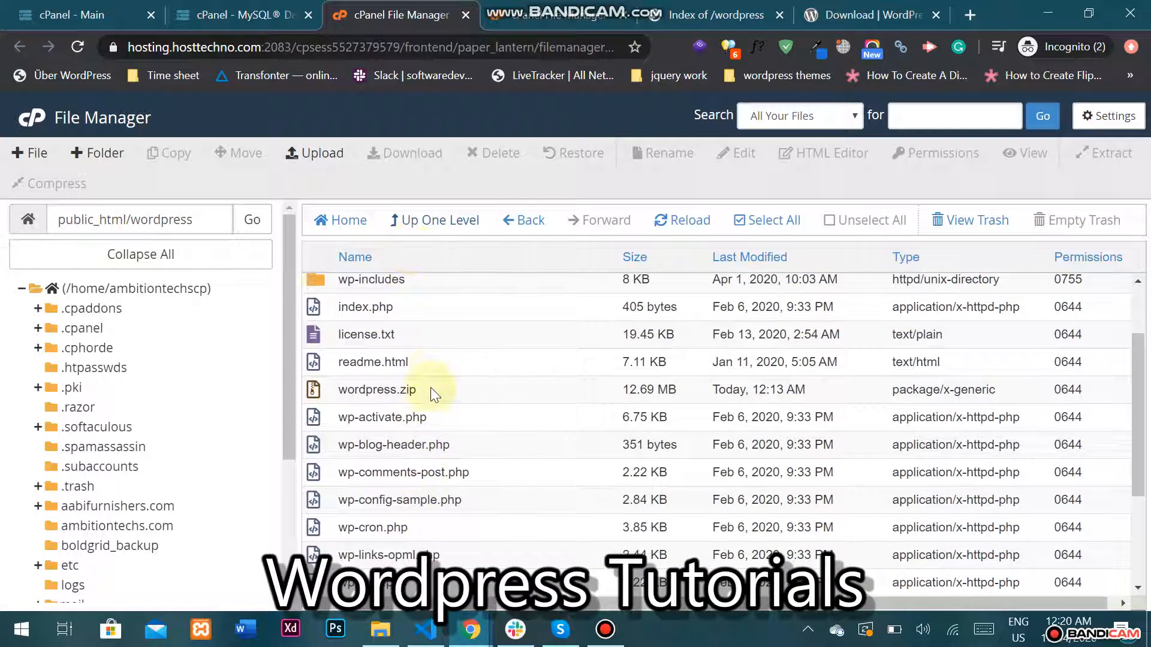
scroll(432, 431, down, 2)
click(719, 14)
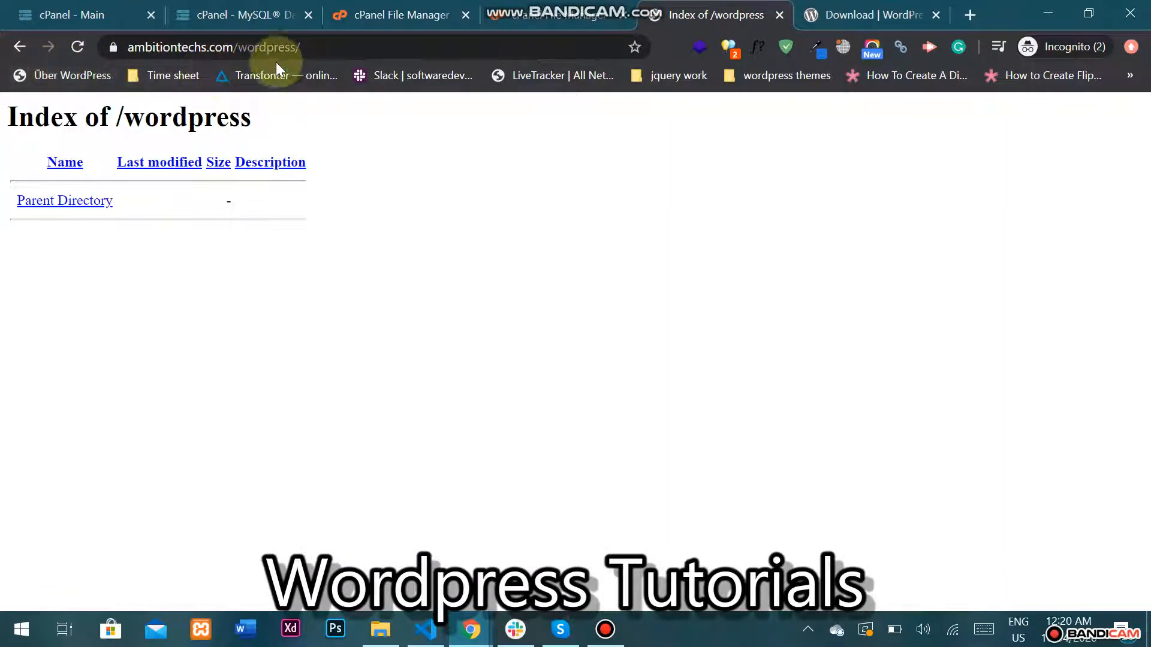
Load ambitiontechs.com/wordpress/ and continue the installer with English (United States).
drag(232, 47, 125, 47)
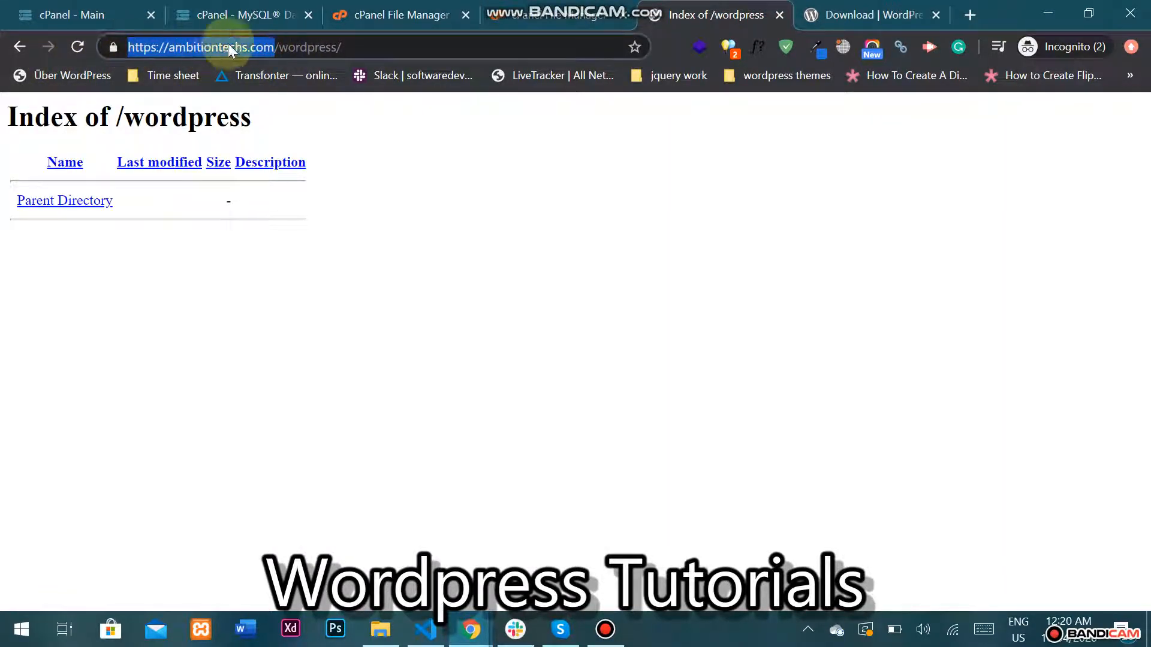
click(314, 47)
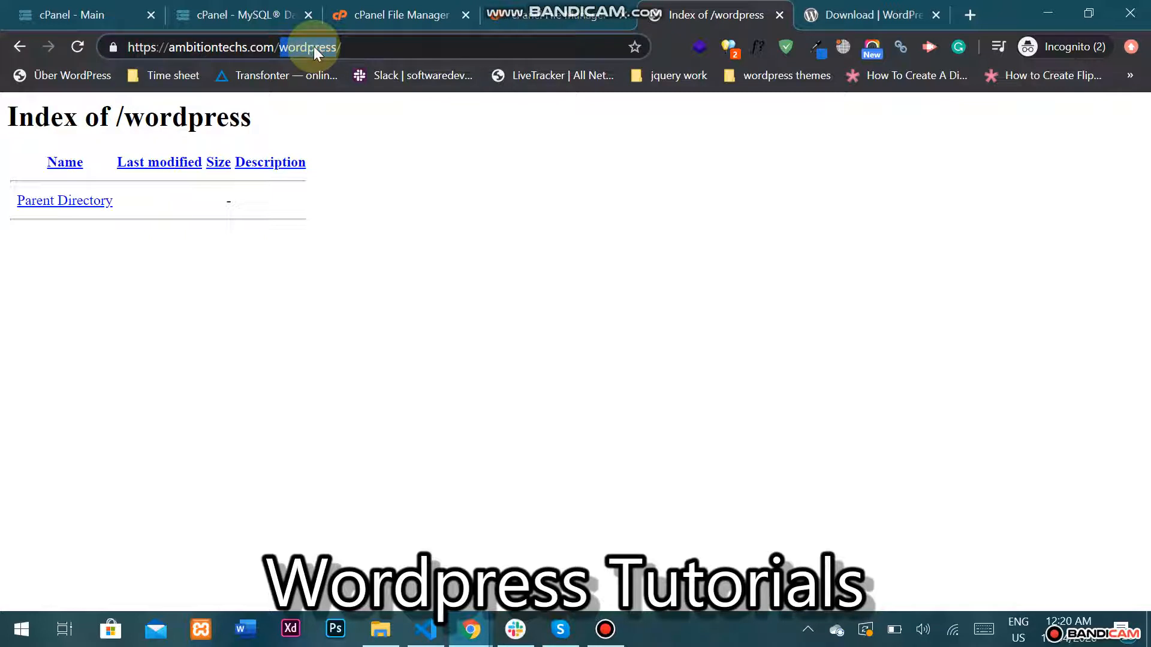
click(355, 46)
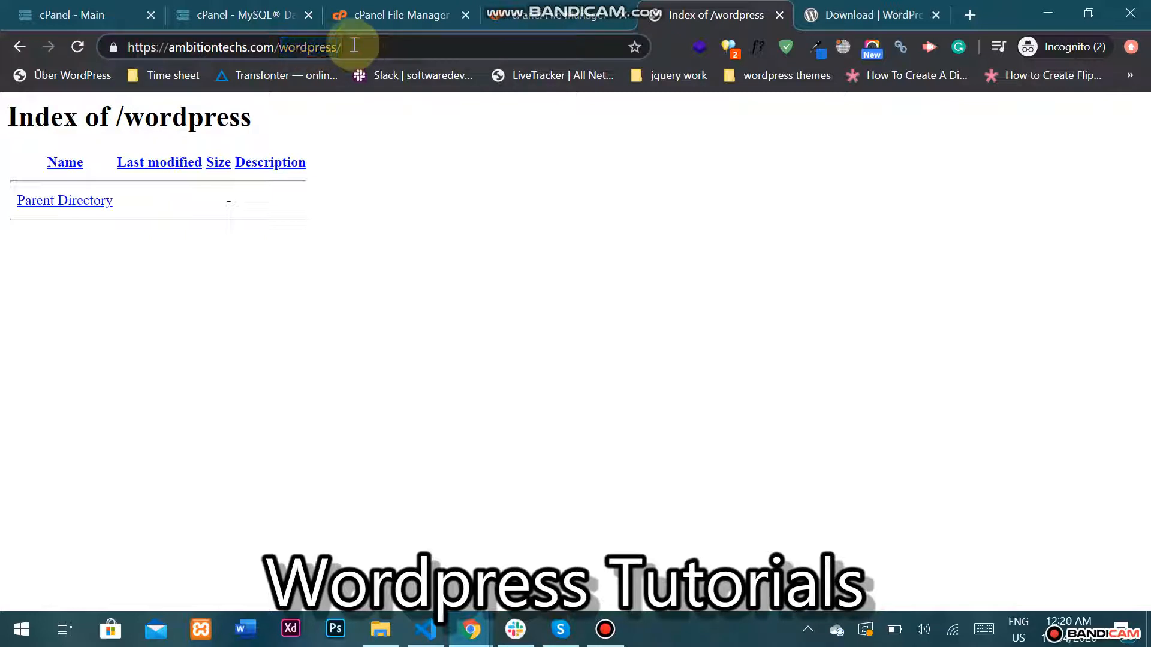
key(Return)
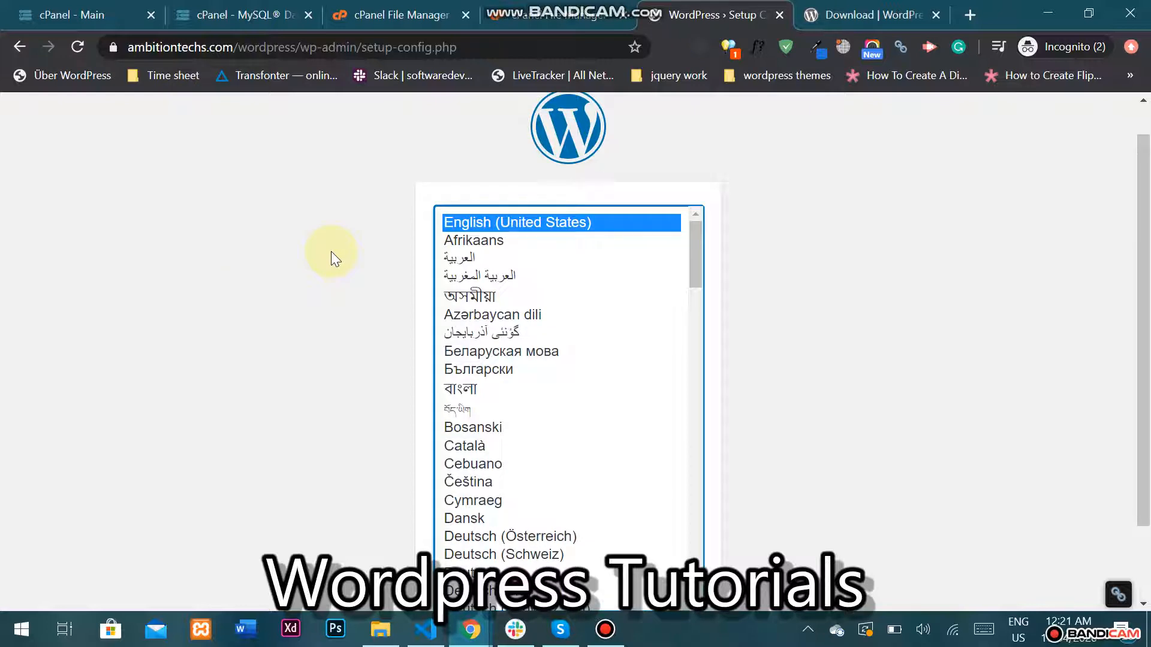
scroll(331, 251, down, 2)
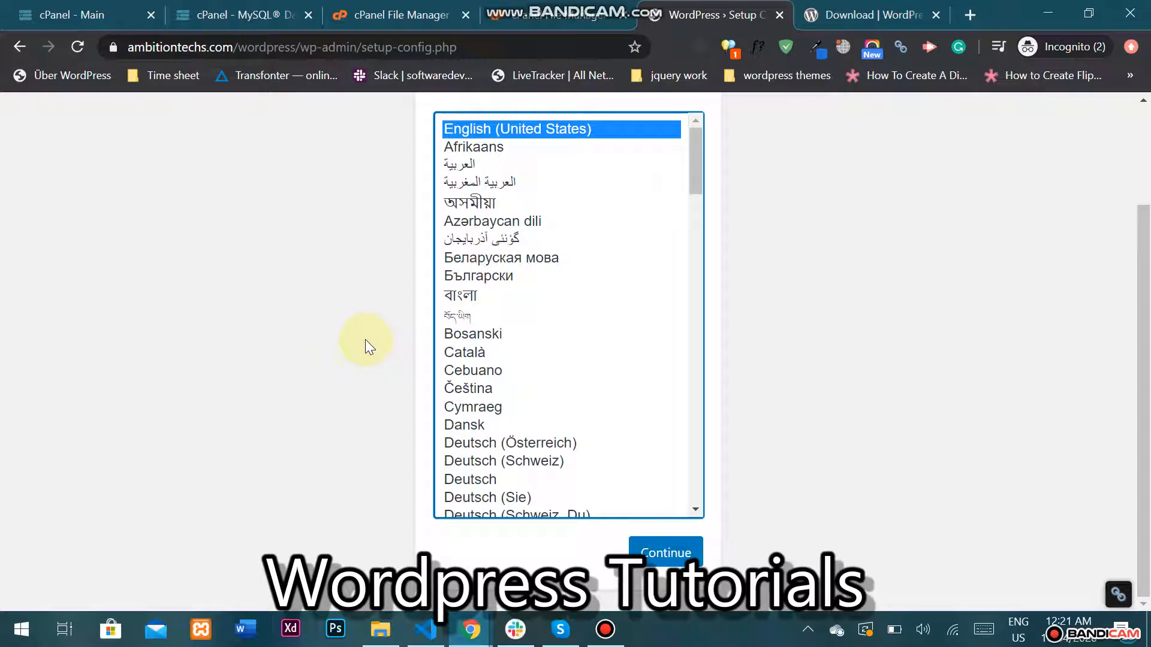
click(666, 554)
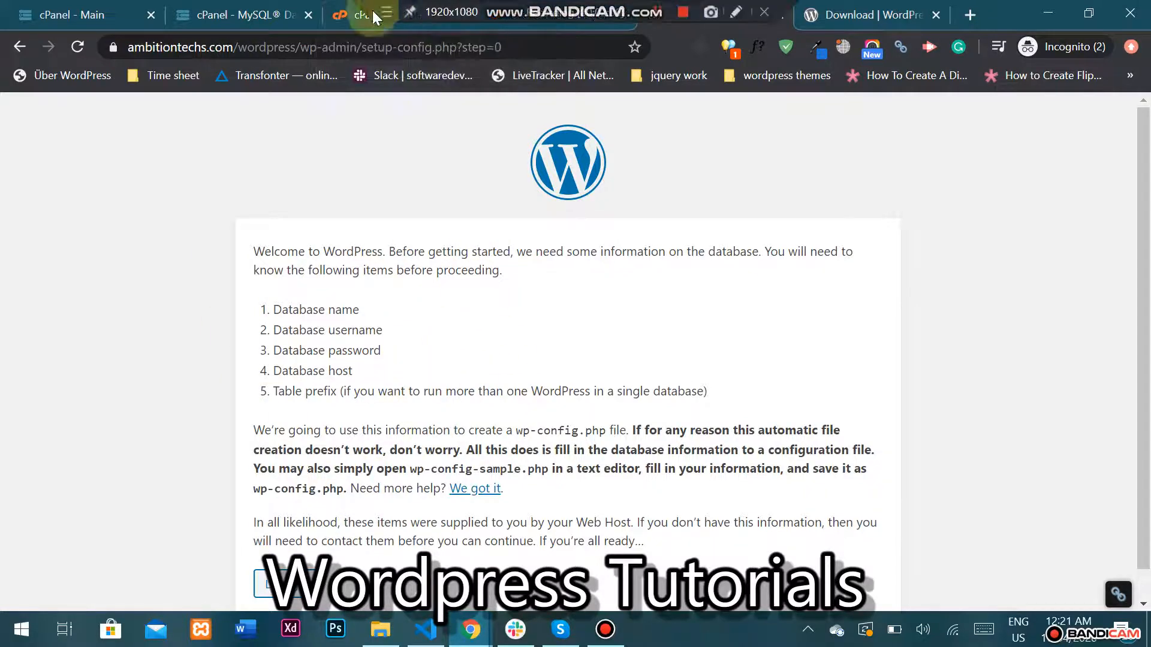
Create the MySQL database wordpress9 (ambitiontechscp_wordpress9) in cPanel.
click(340, 17)
click(294, 15)
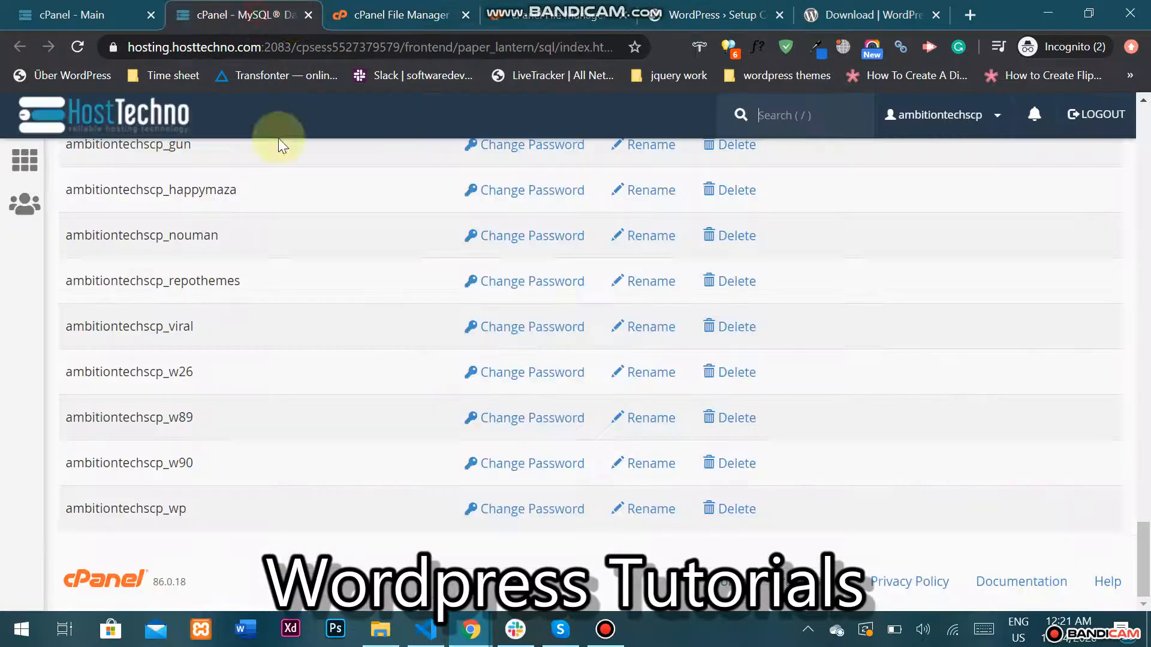
scroll(387, 373, up, 5)
click(135, 5)
scroll(386, 451, down, 1)
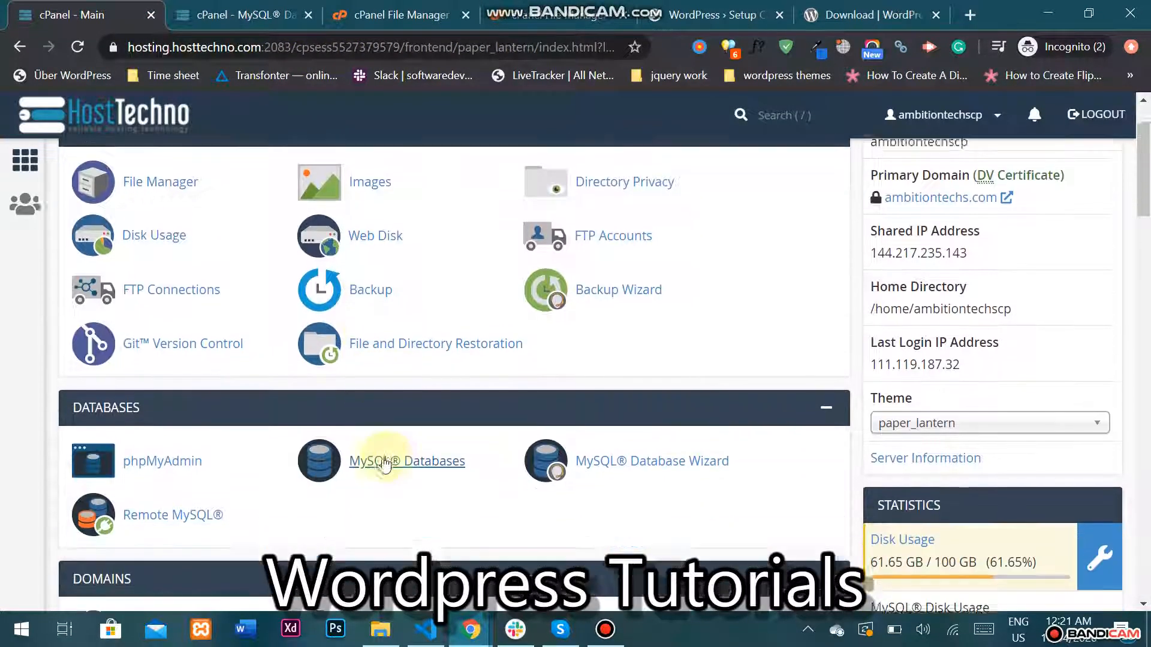
ctrl+click(390, 458)
click(336, 14)
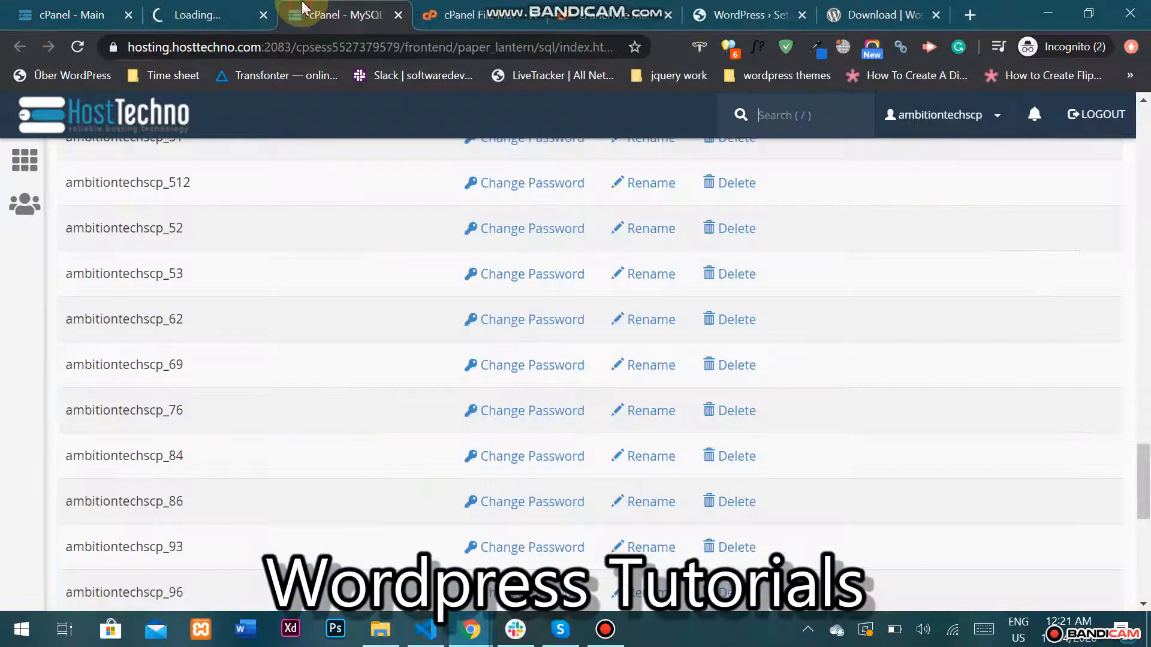
scroll(239, 371, up, 15)
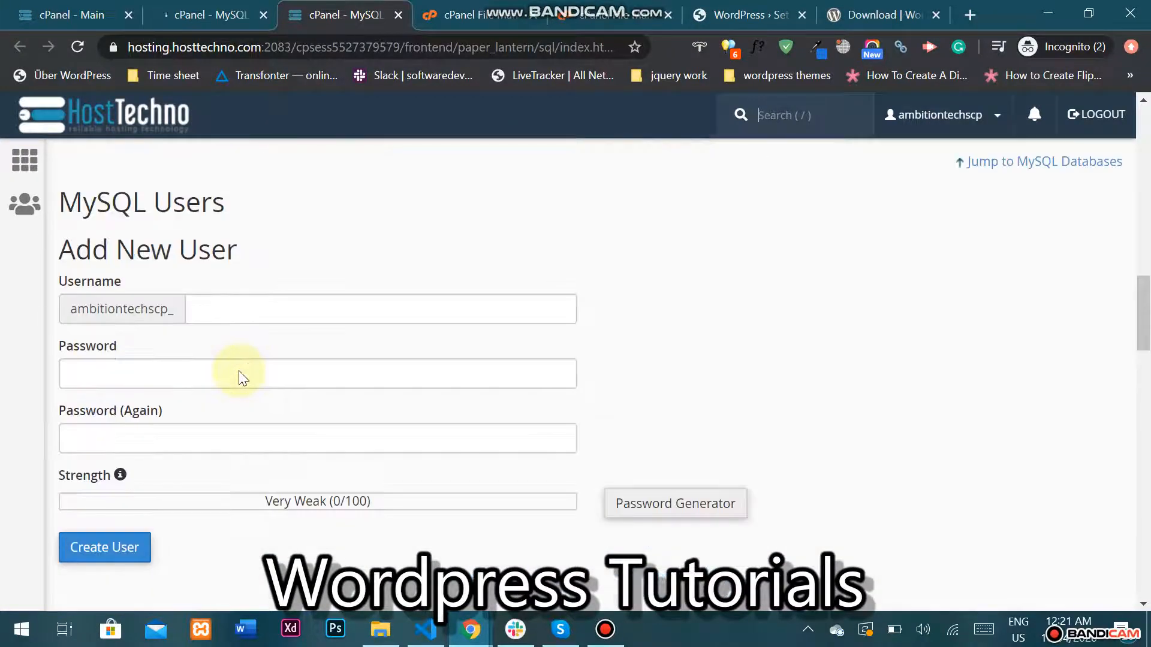
scroll(244, 371, up, 10)
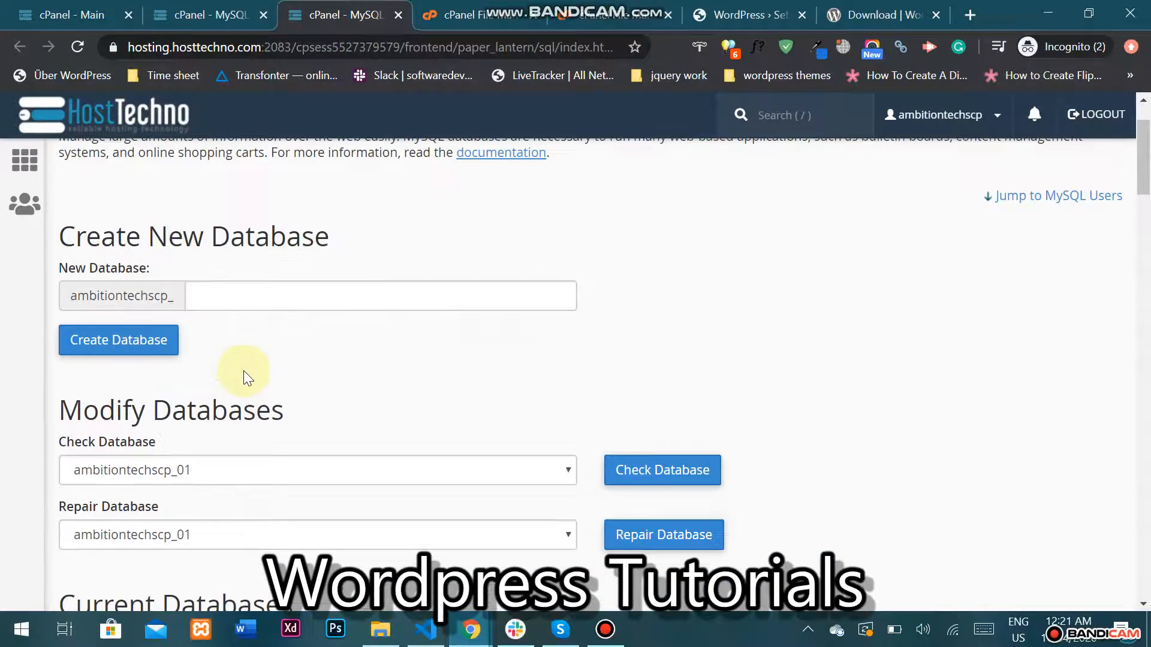
click(272, 291)
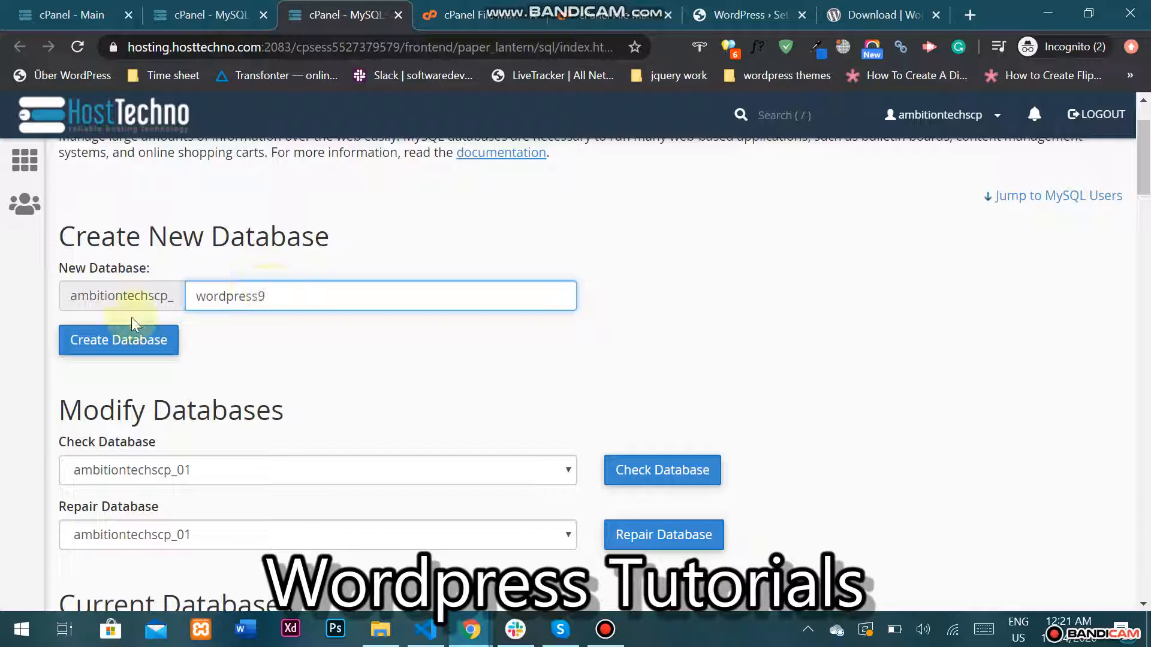
click(124, 346)
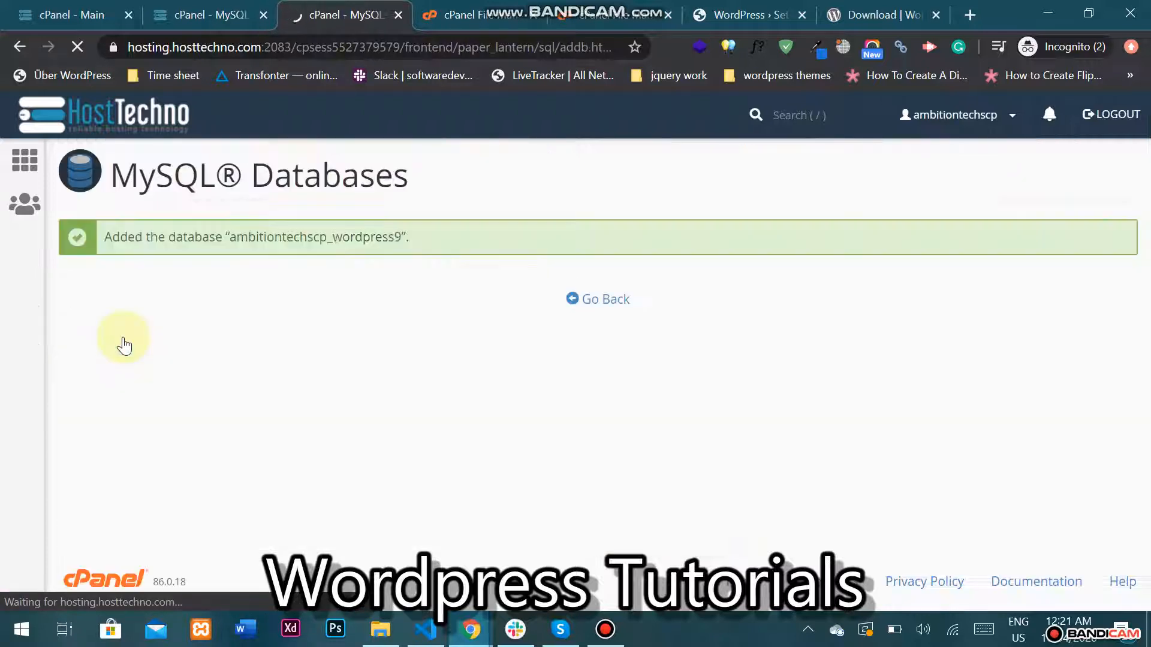
Enter ambitiontechscp_wordpress9 as the Database Name in WordPress's connection form.
double_click(353, 240)
key(ctrl+c)
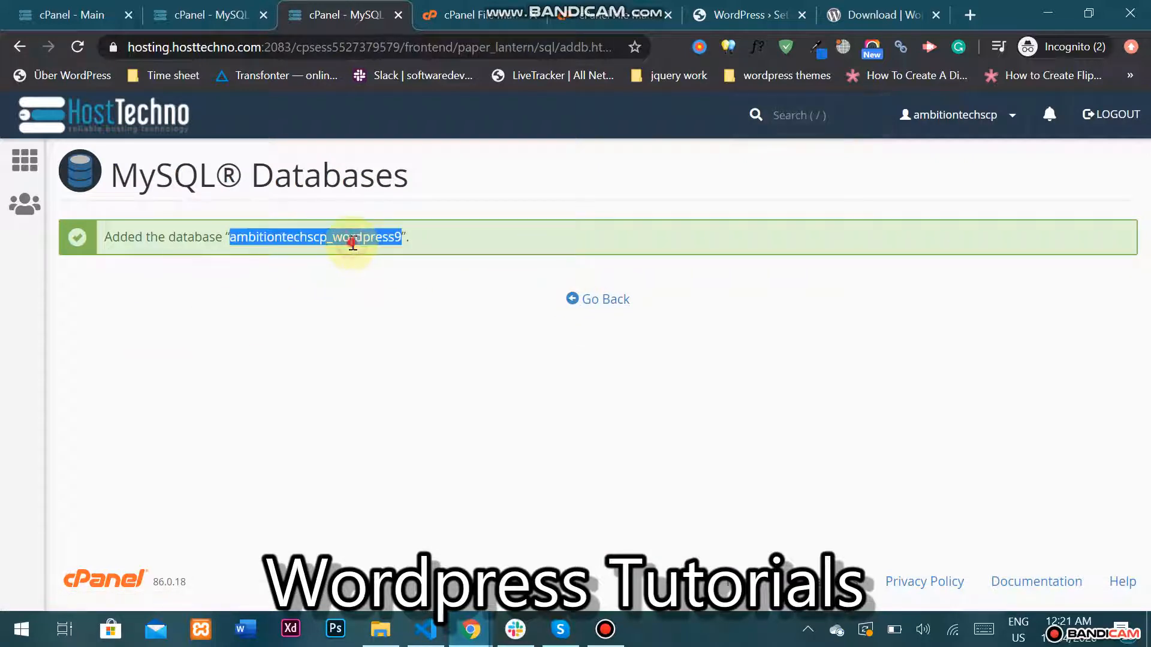
click(719, 14)
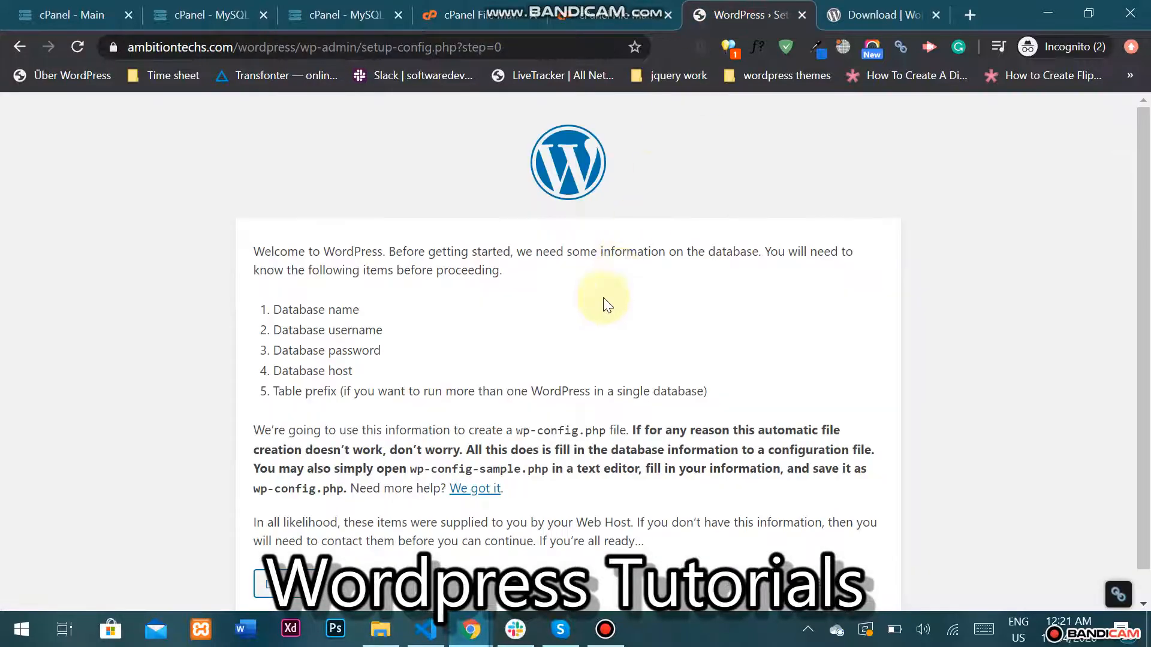
click(273, 578)
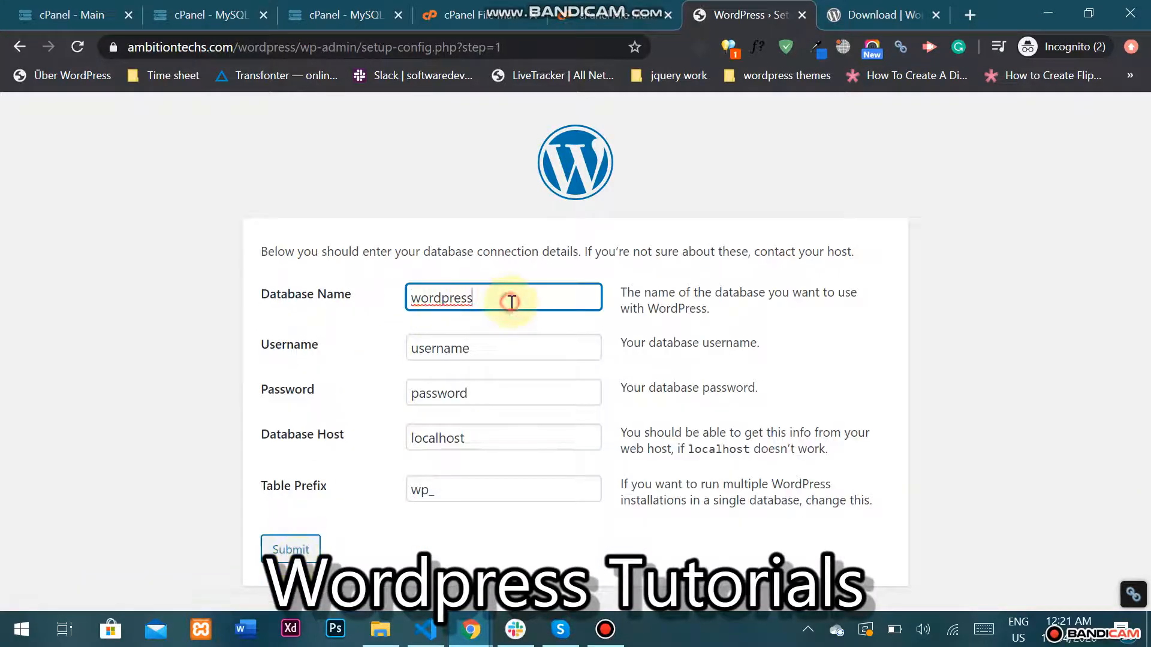
click(509, 300)
key(ctrl+v)
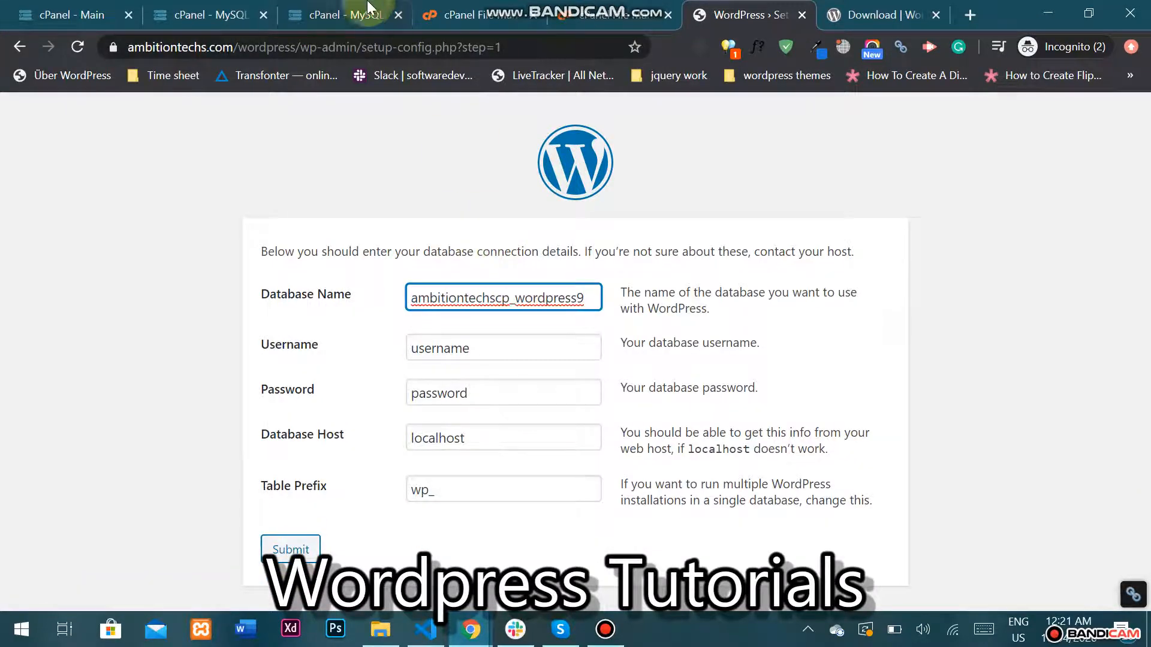
click(285, 8)
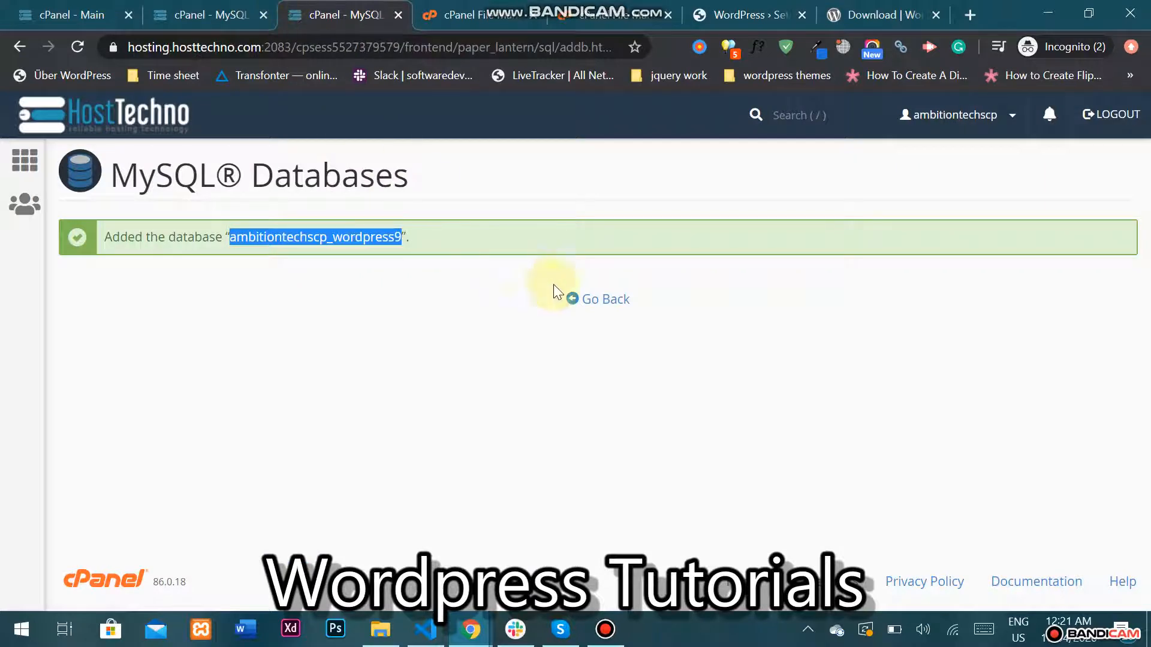
Add MySQL user wordpress9 with a generated strong password, copied for WordPress.
click(608, 305)
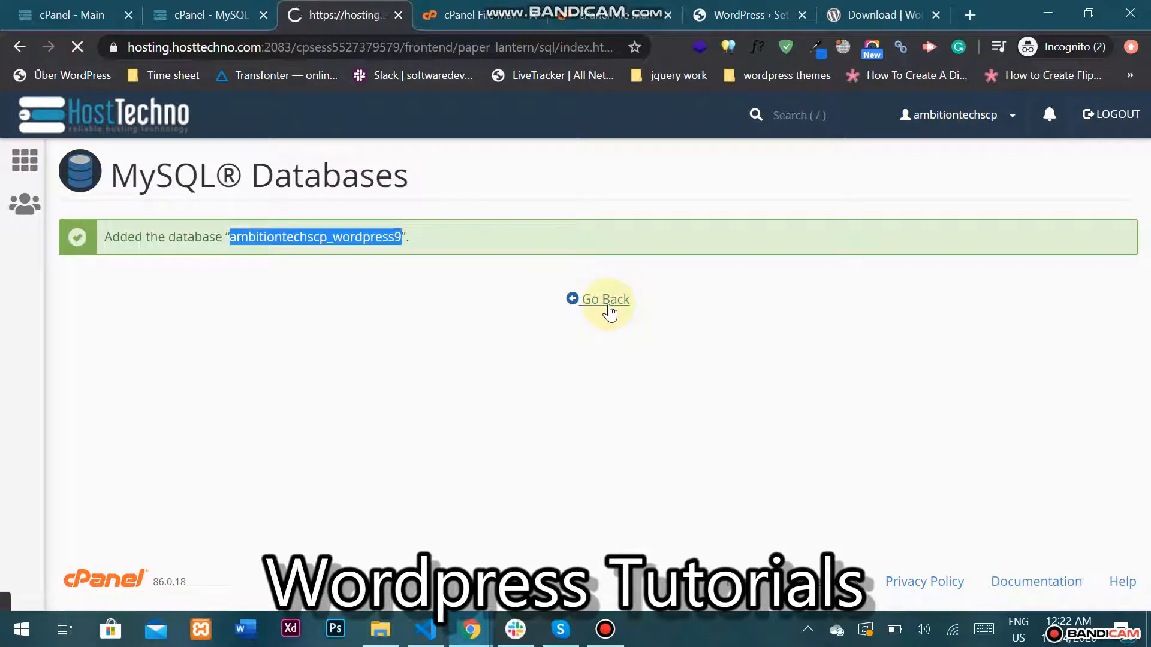
scroll(472, 335, down, 4)
scroll(472, 341, down, 14)
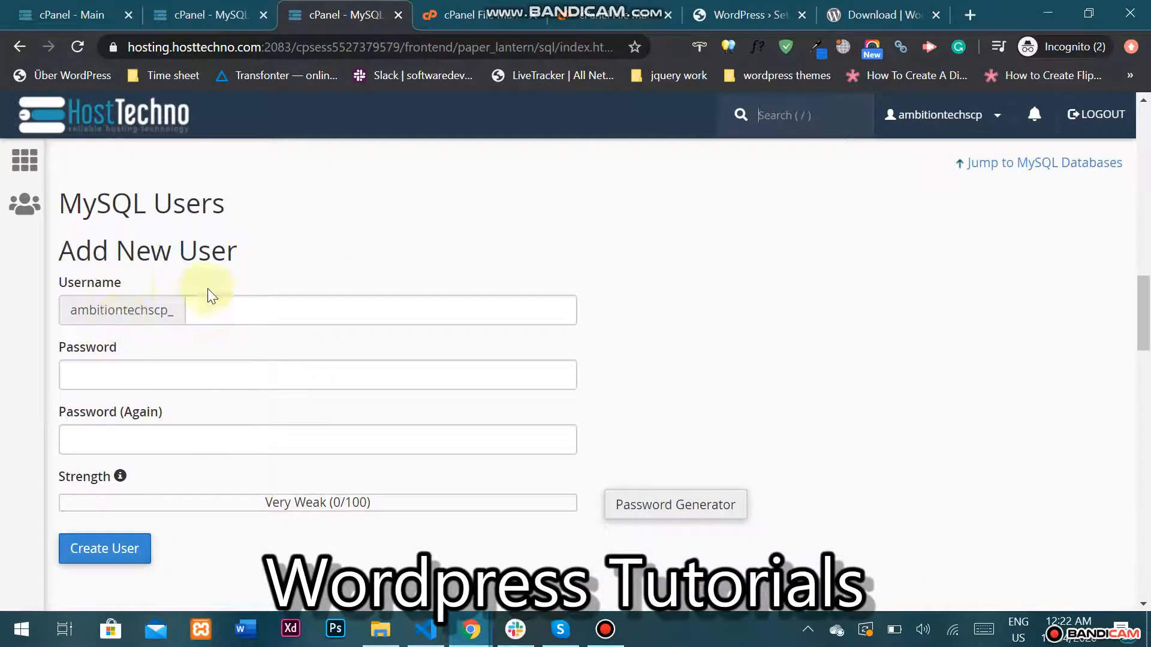
click(234, 307)
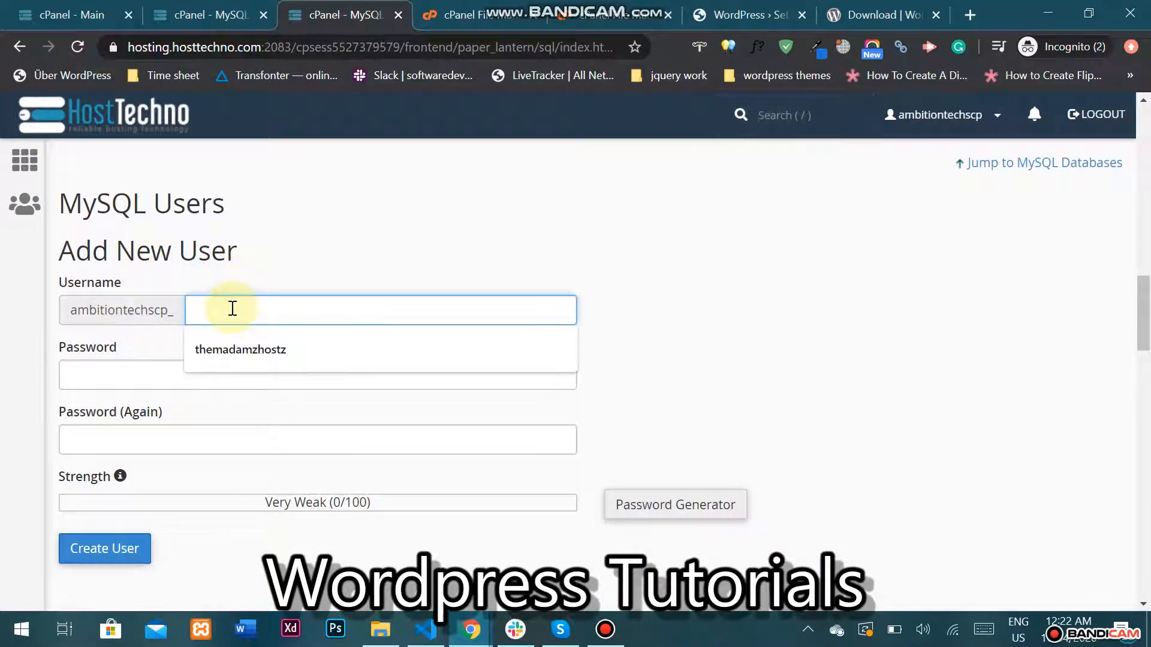
text(wordpress9)
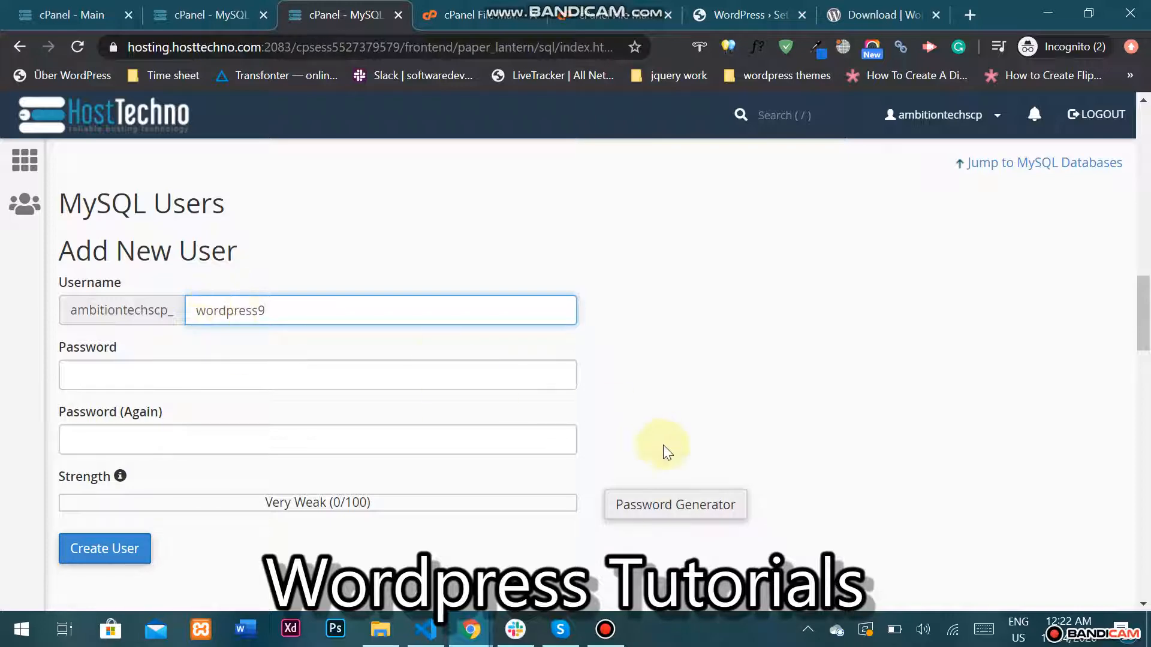
click(662, 506)
drag(562, 295, 368, 299)
key(ctrl+c)
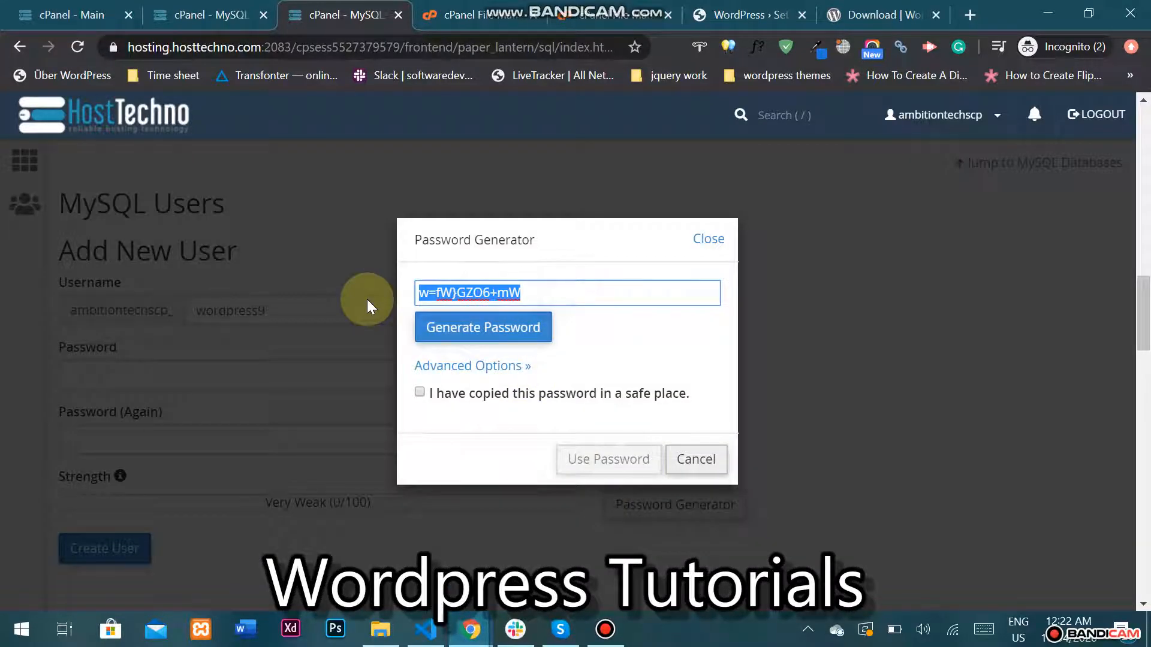
click(519, 393)
click(601, 460)
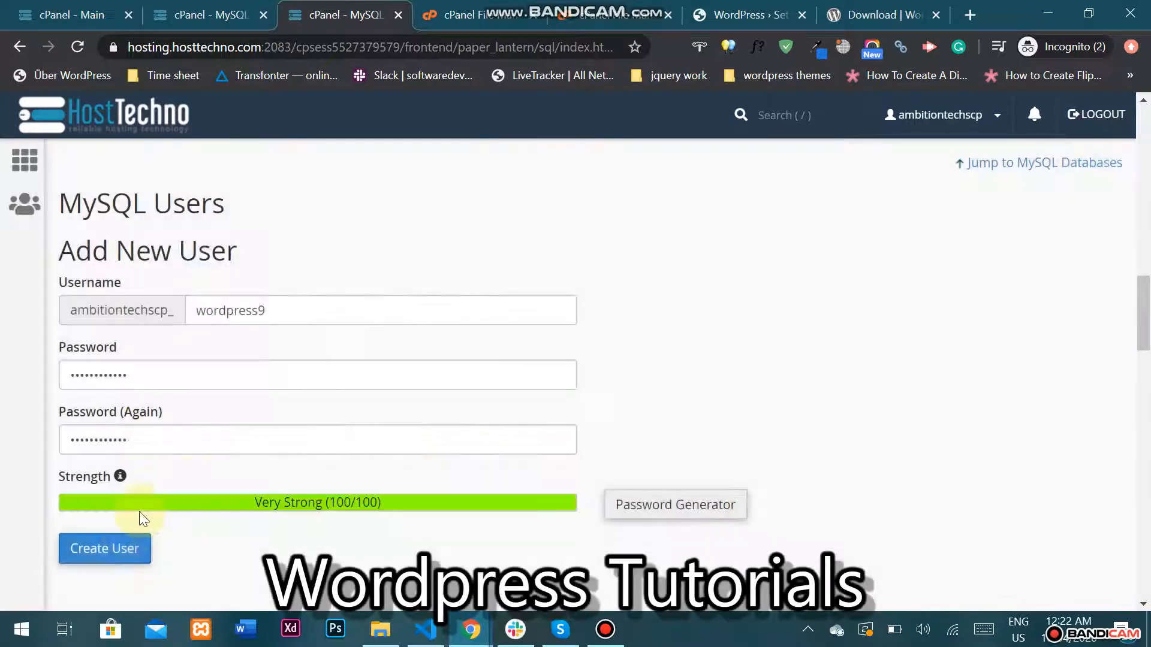
click(122, 551)
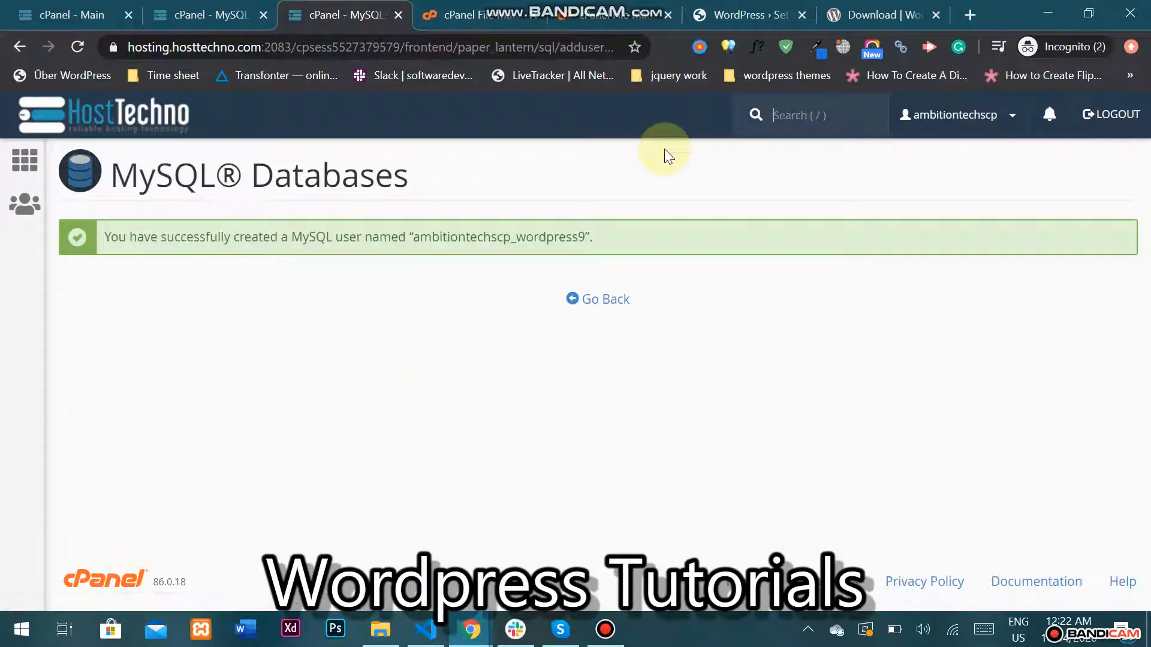
click(740, 14)
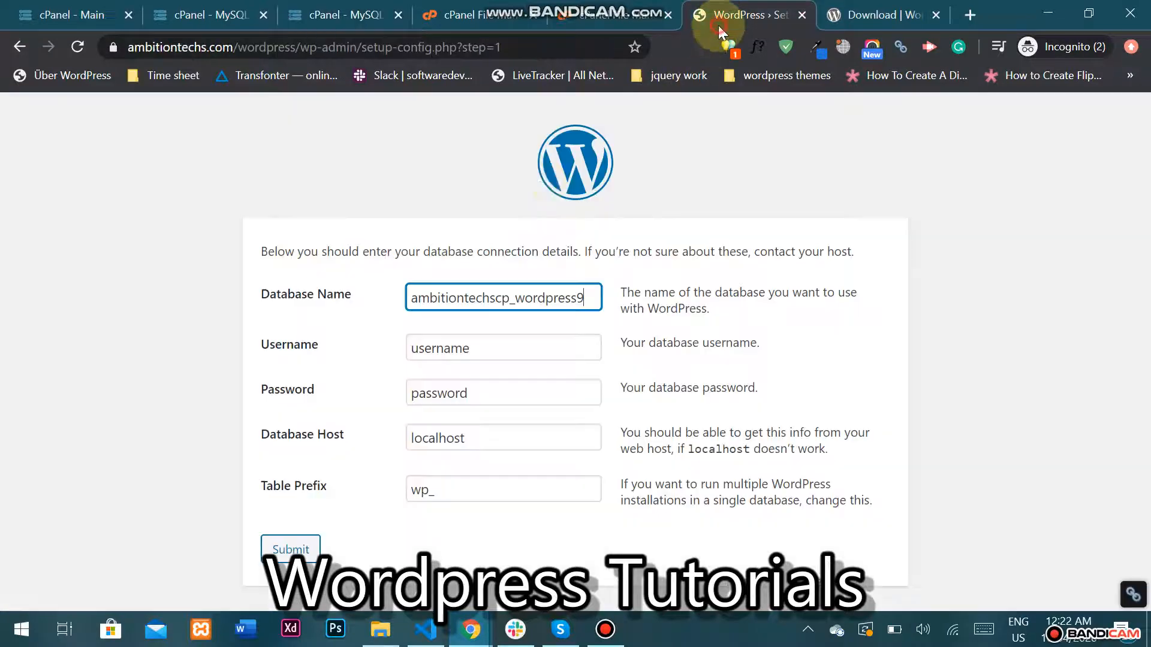
Fill in the generated password and username ambitiontechscp_wordpress9, then submit the connection form.
click(517, 393)
key(ctrl+v)
click(344, 14)
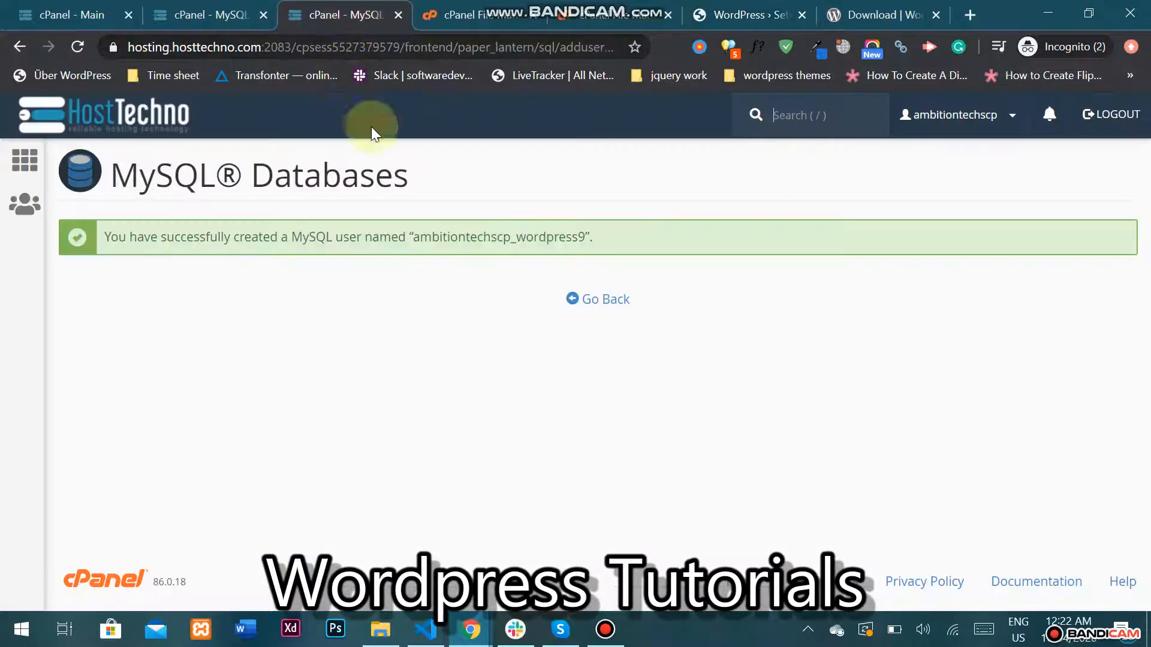
double_click(509, 236)
key(ctrl+c)
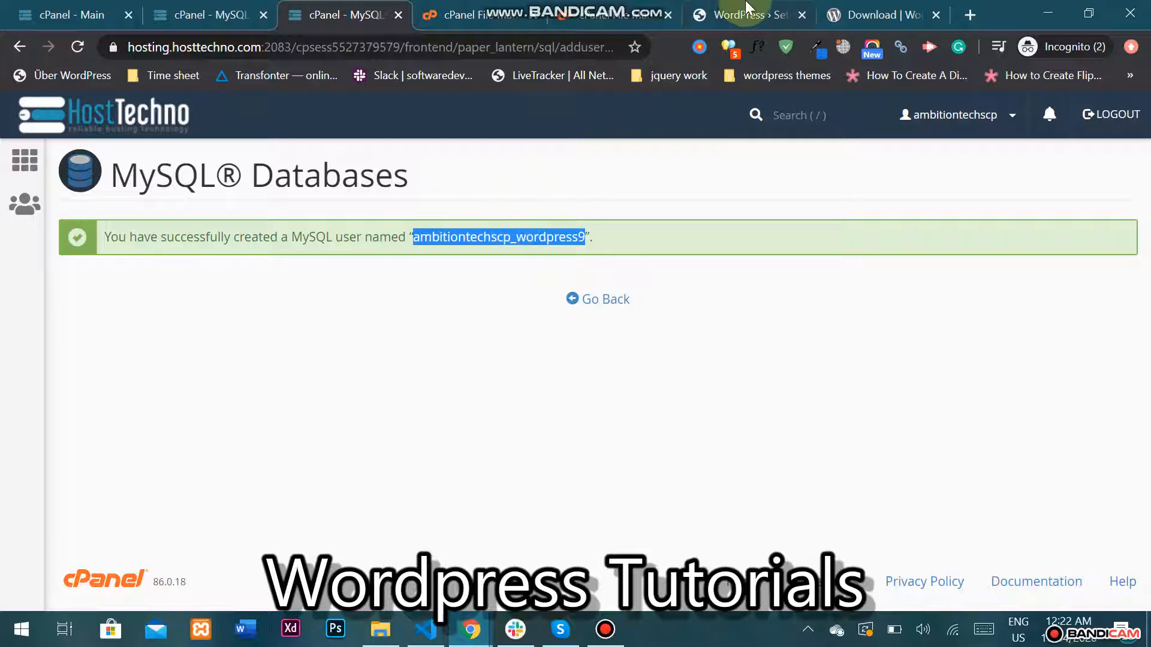
click(742, 15)
double_click(473, 350)
key(ctrl+v)
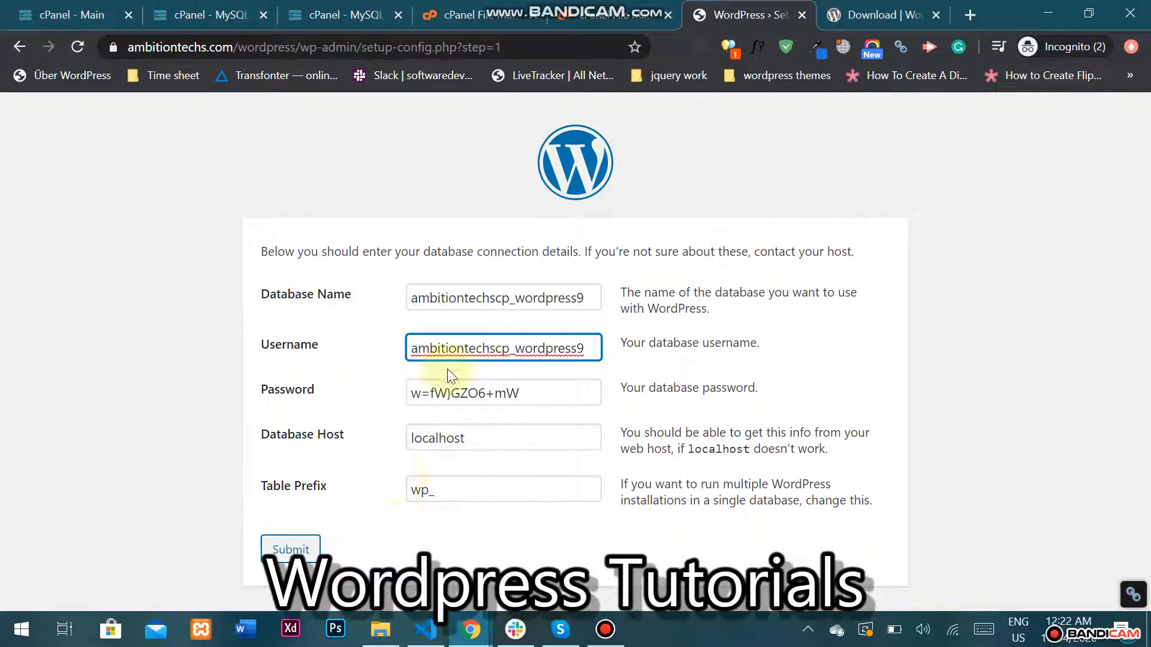
click(311, 562)
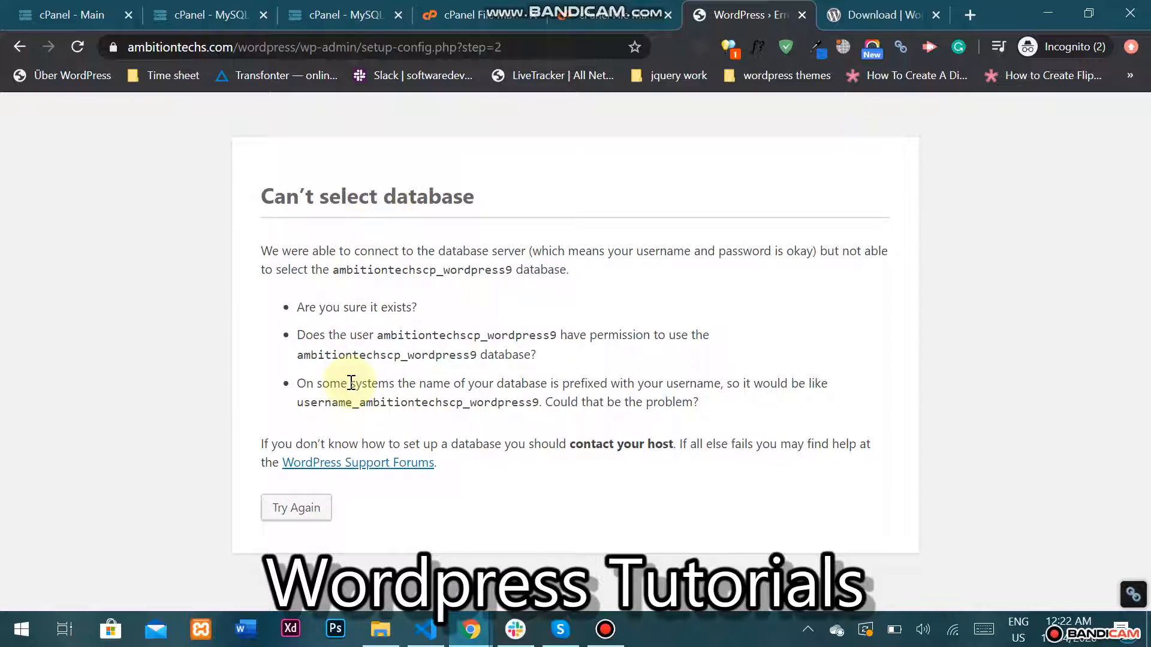
Add user ambitiontechscp_wordpress9 to database ambitiontechscp_wordpress9.
click(332, 14)
click(606, 301)
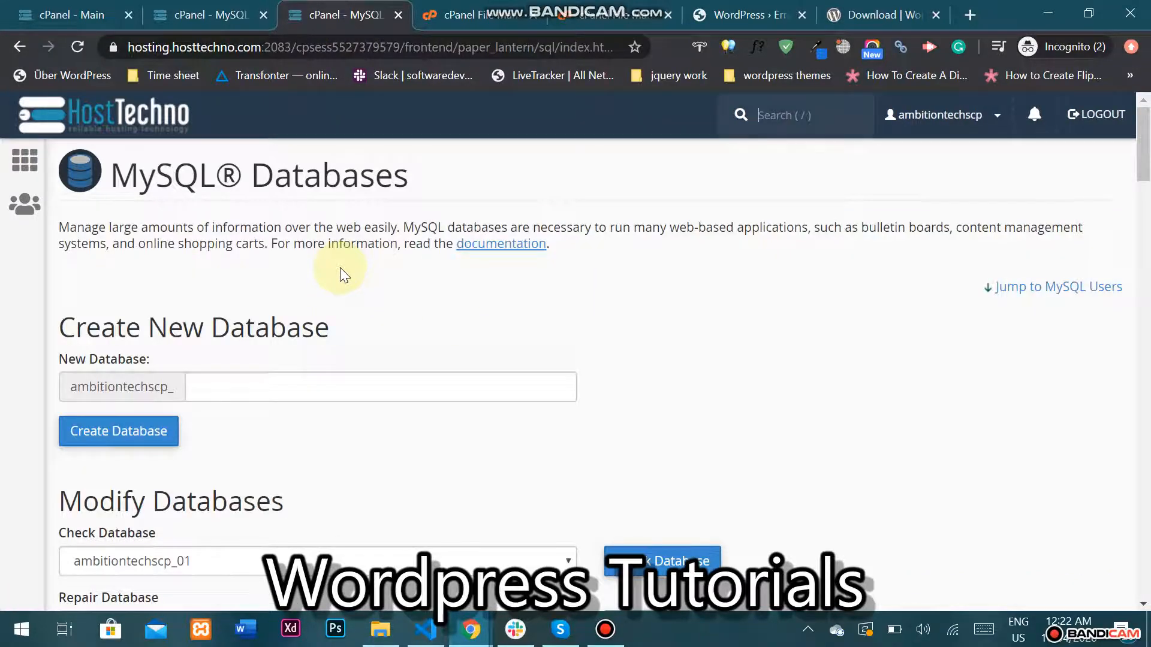
scroll(339, 268, down, 5)
scroll(340, 267, down, 15)
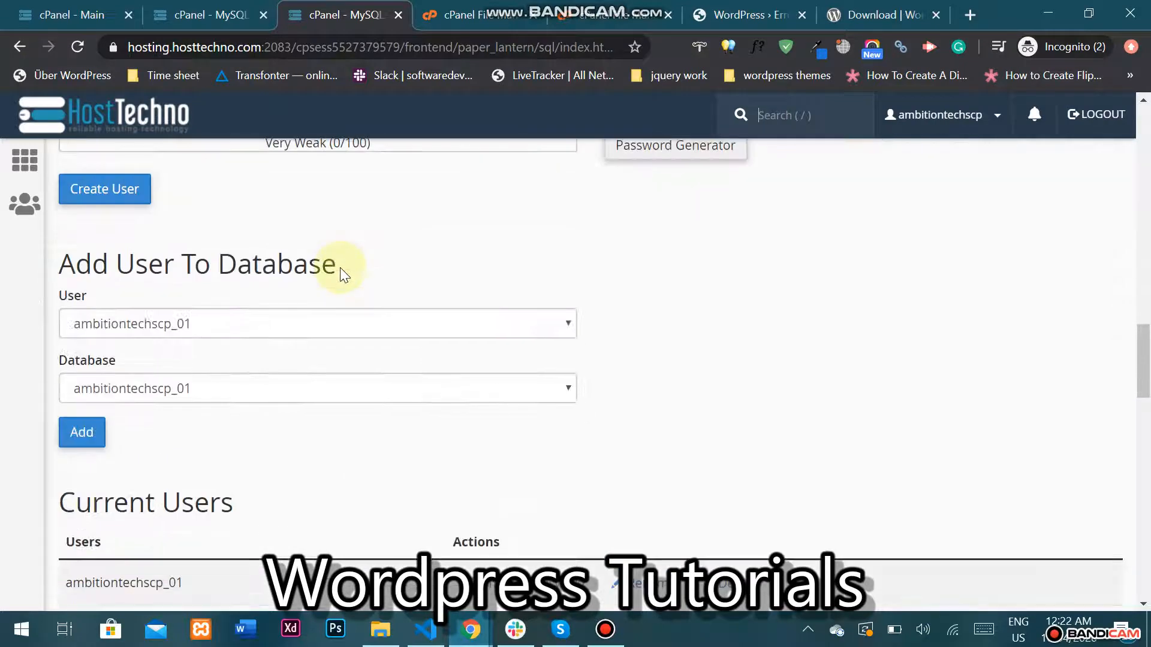
click(215, 328)
scroll(233, 187, down, 5)
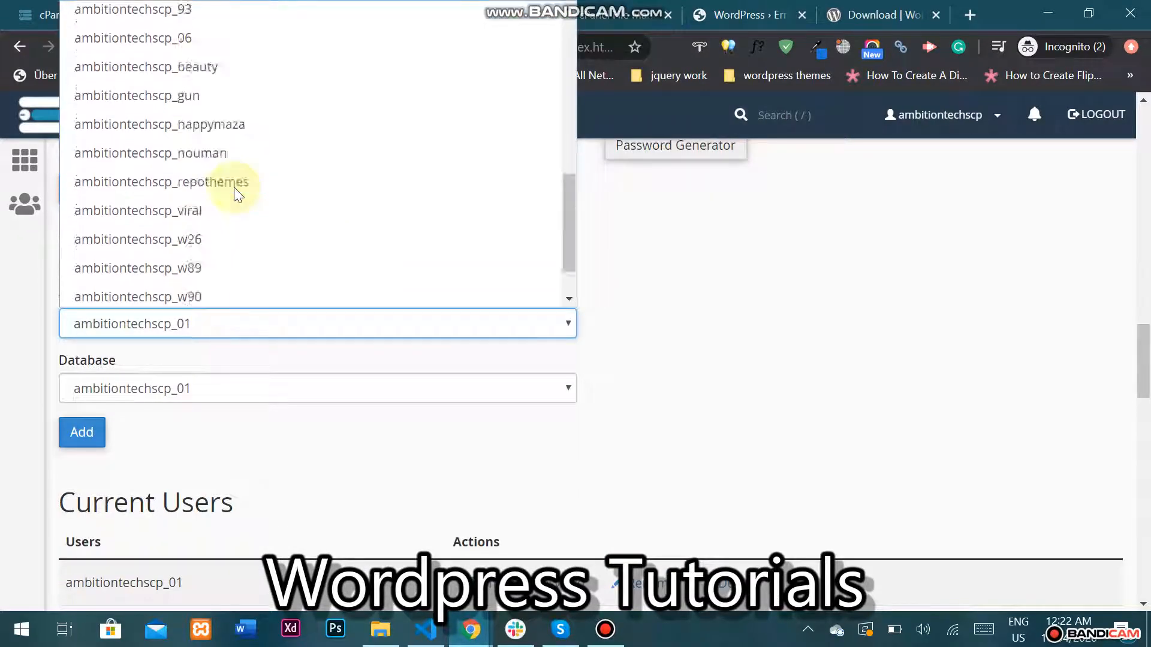
click(214, 271)
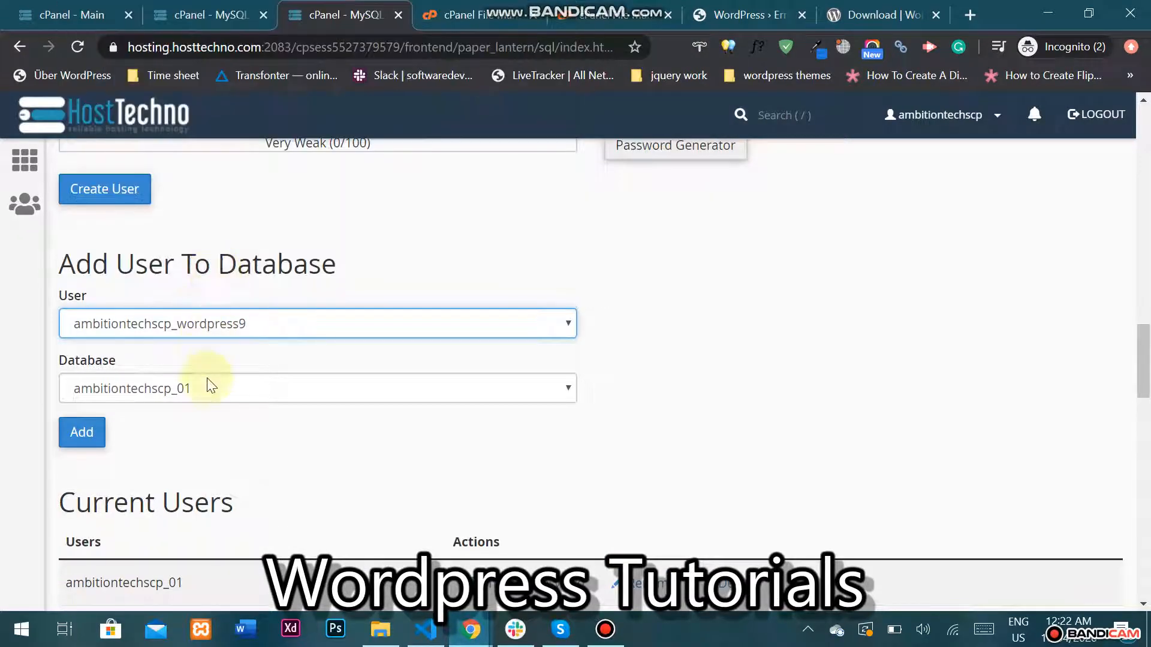
click(186, 390)
scroll(241, 306, down, 5)
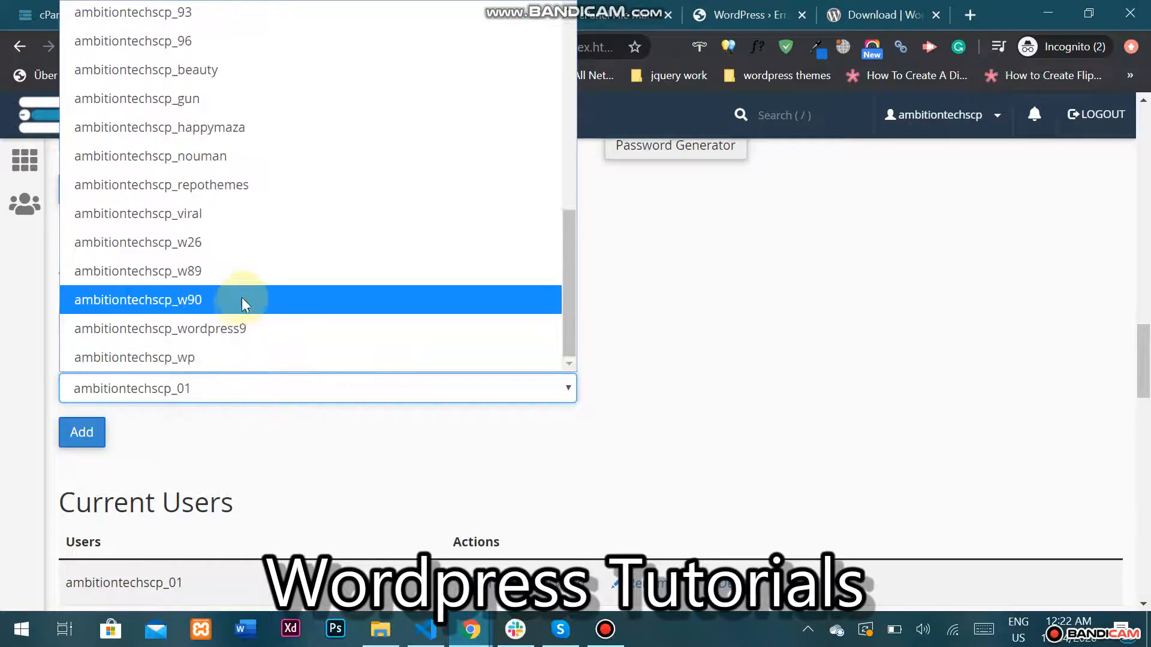
click(232, 326)
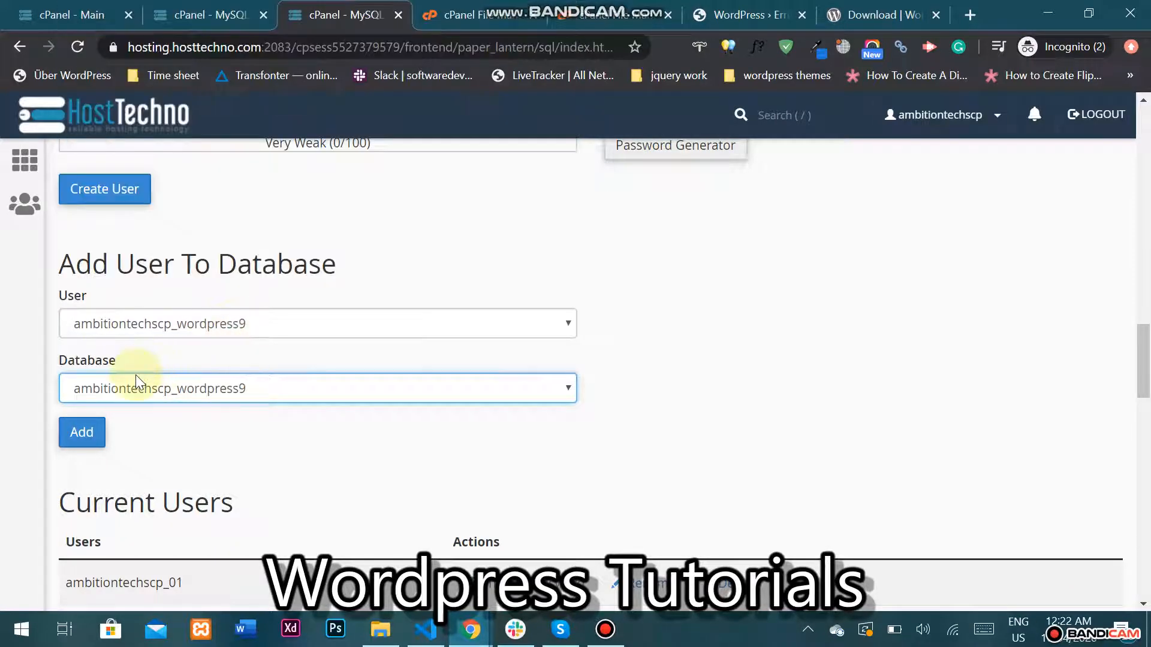
click(79, 431)
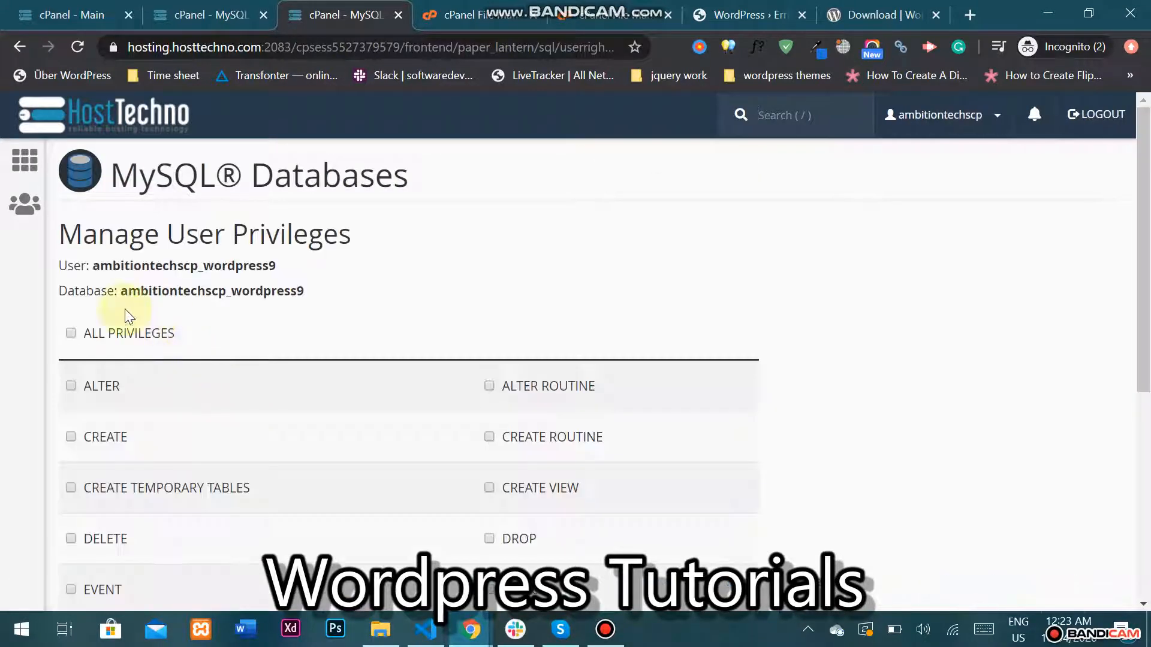
Grant the user ALL PRIVILEGES on the database and save the changes.
click(99, 333)
scroll(98, 331, down, 1)
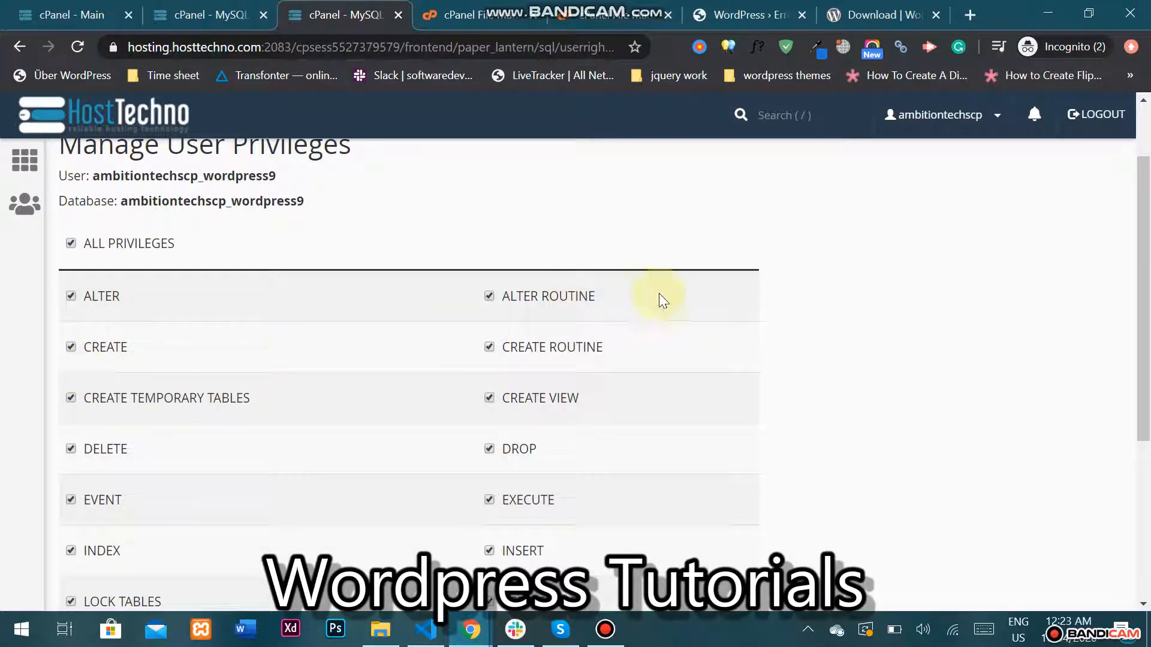
scroll(779, 300, down, 4)
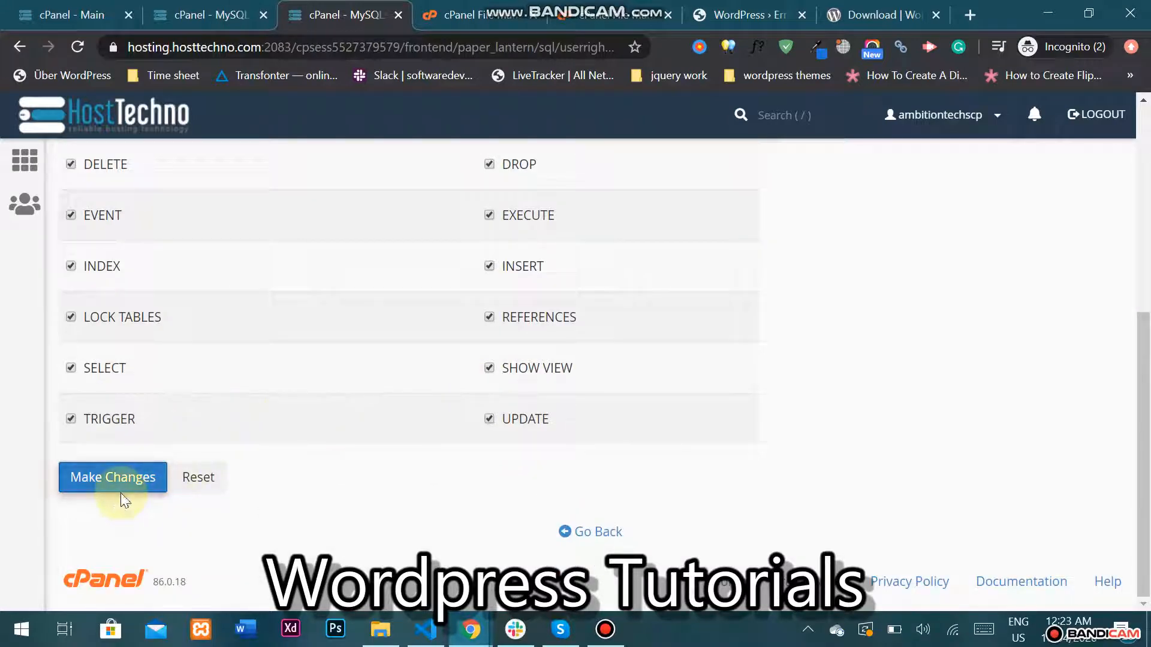
click(121, 491)
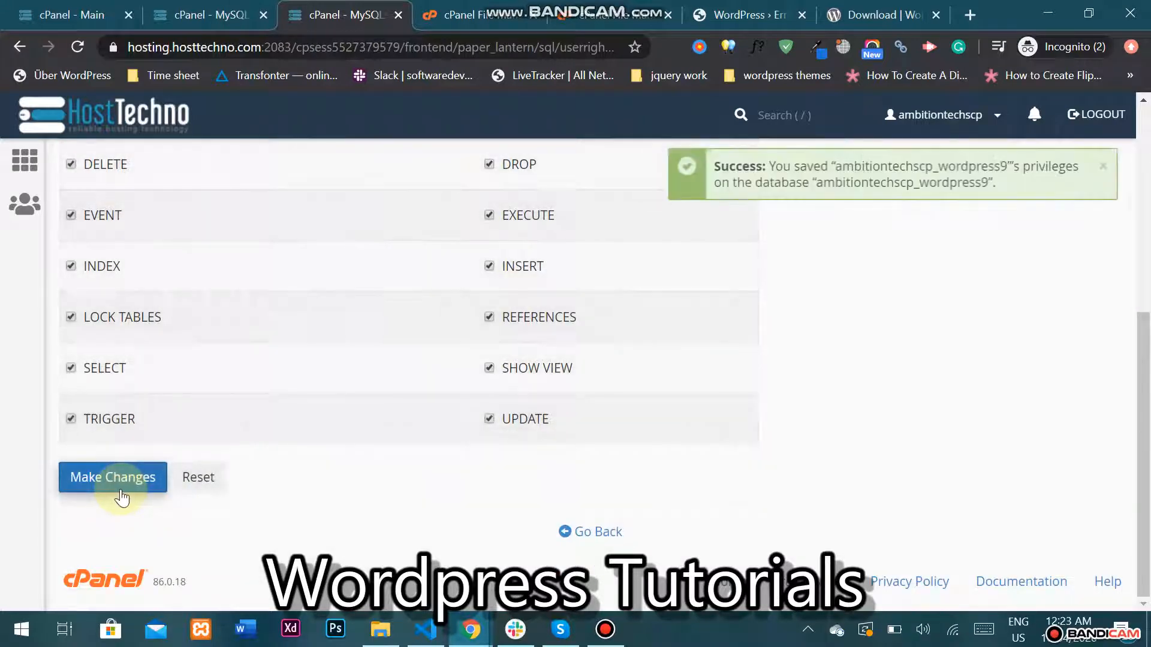
click(713, 7)
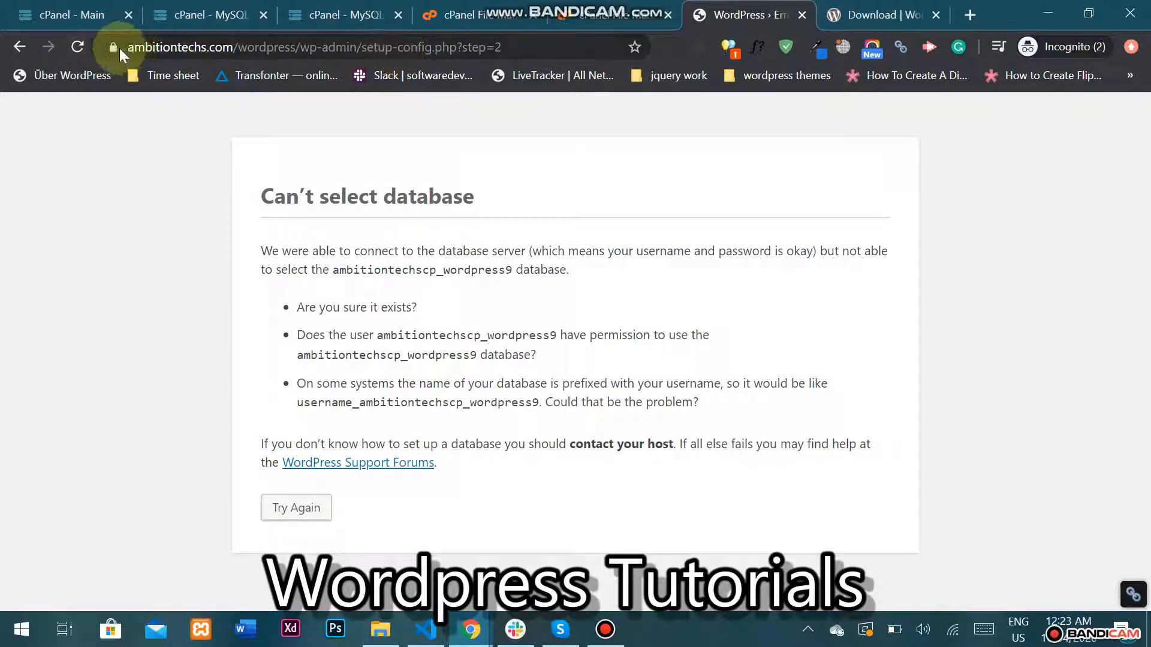
Retry the database connection by resubmitting the details, then run the WordPress installation.
click(73, 57)
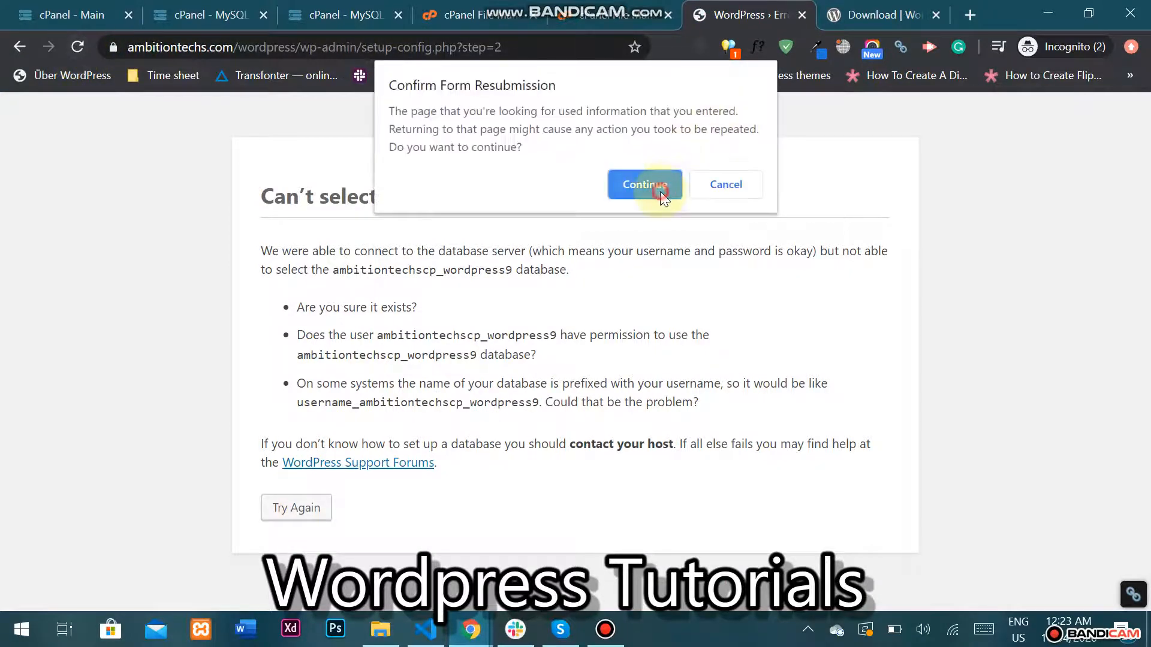
click(660, 192)
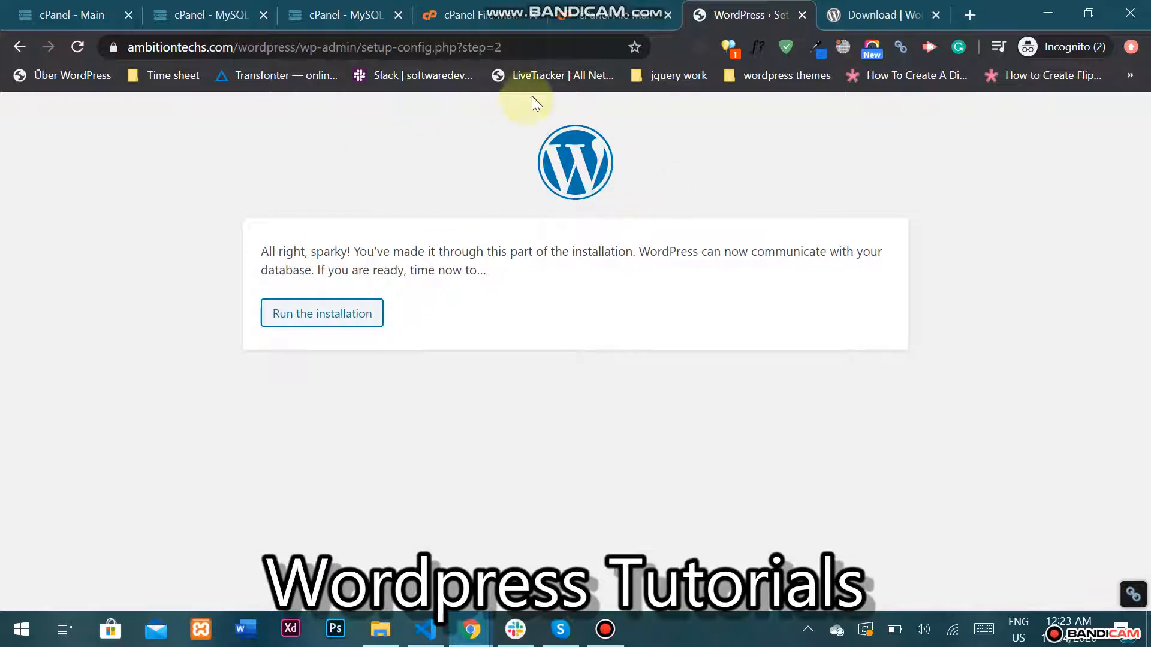
click(307, 321)
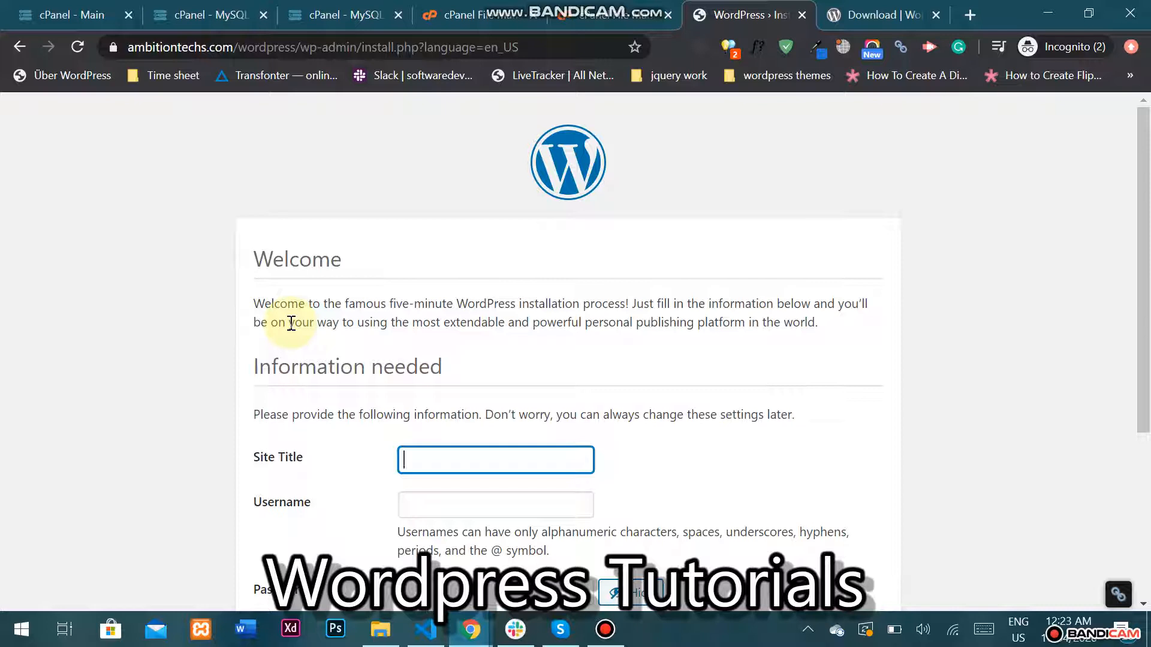
Enter site title 'Test wordpress' and username 'test', and confirm the weak password.
text(Test wordpress)
key(Tab)
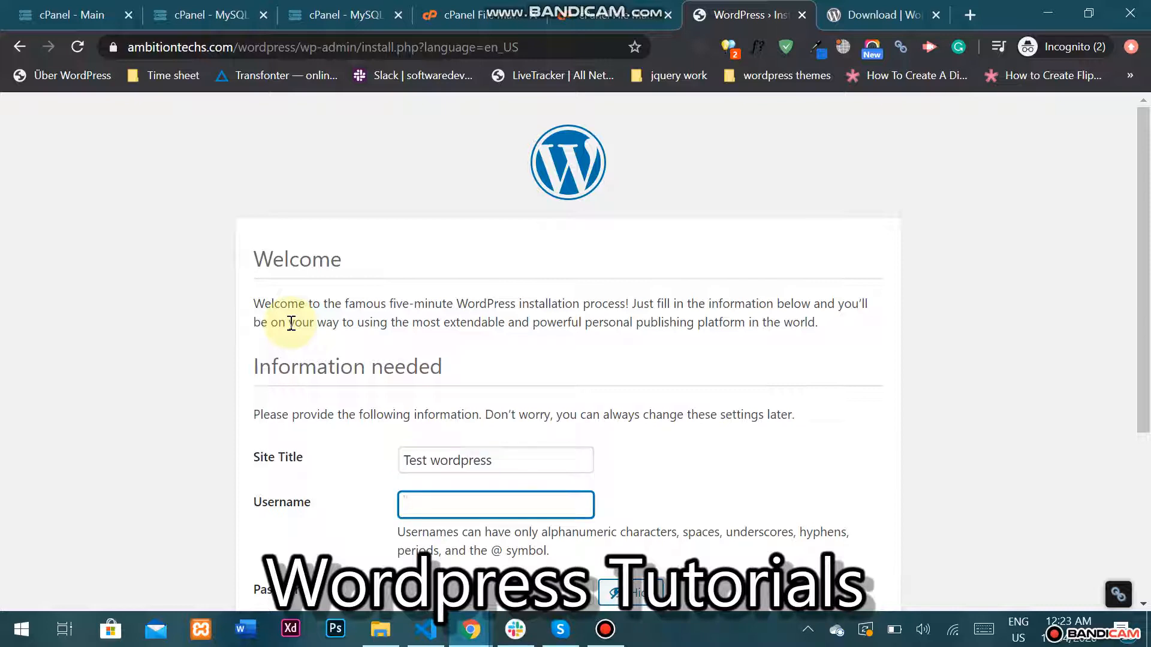
text(test)
key(Tab)
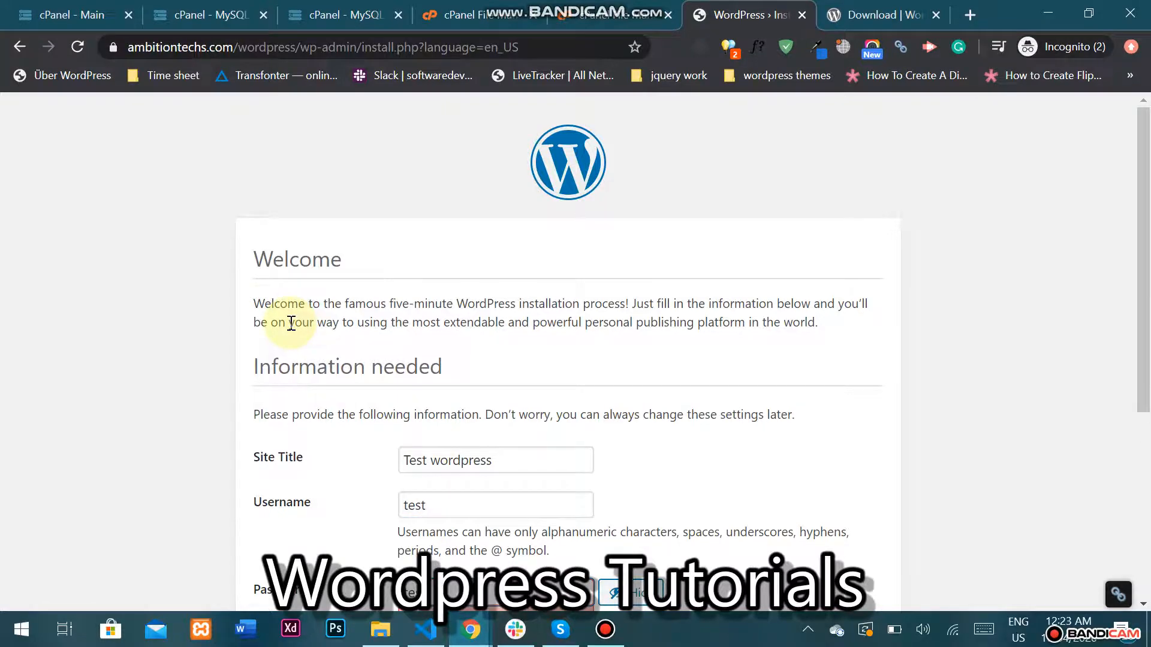
scroll(591, 384, down, 3)
click(524, 419)
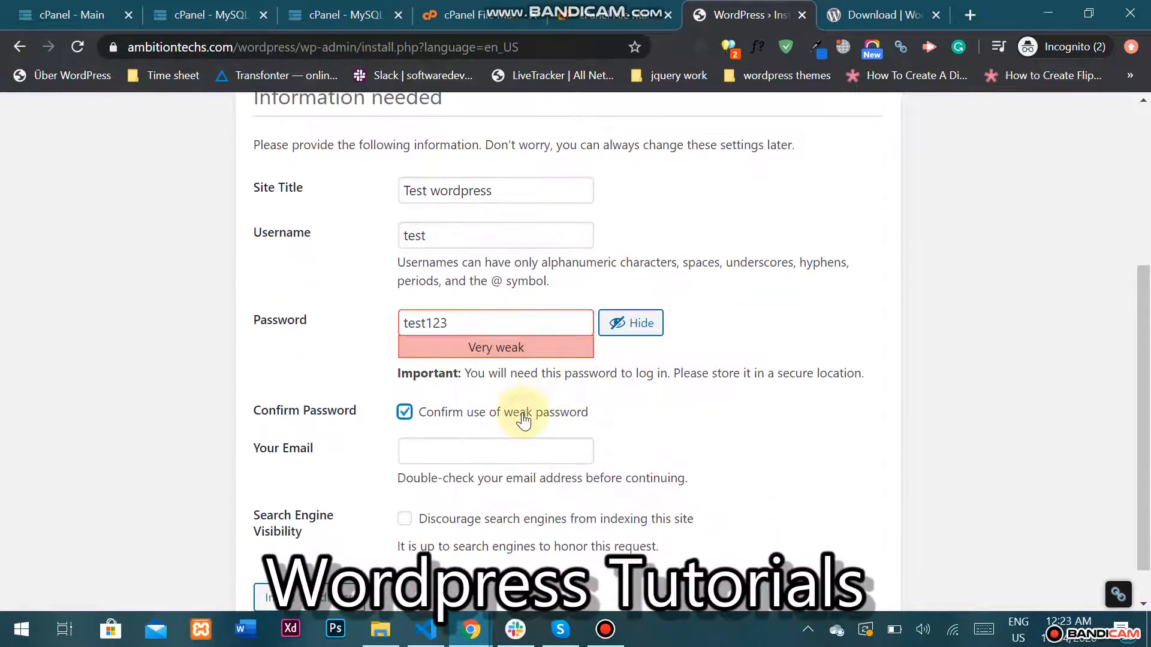
Fill in the saved admin email, discourage search engine indexing, and install WordPress.
click(483, 443)
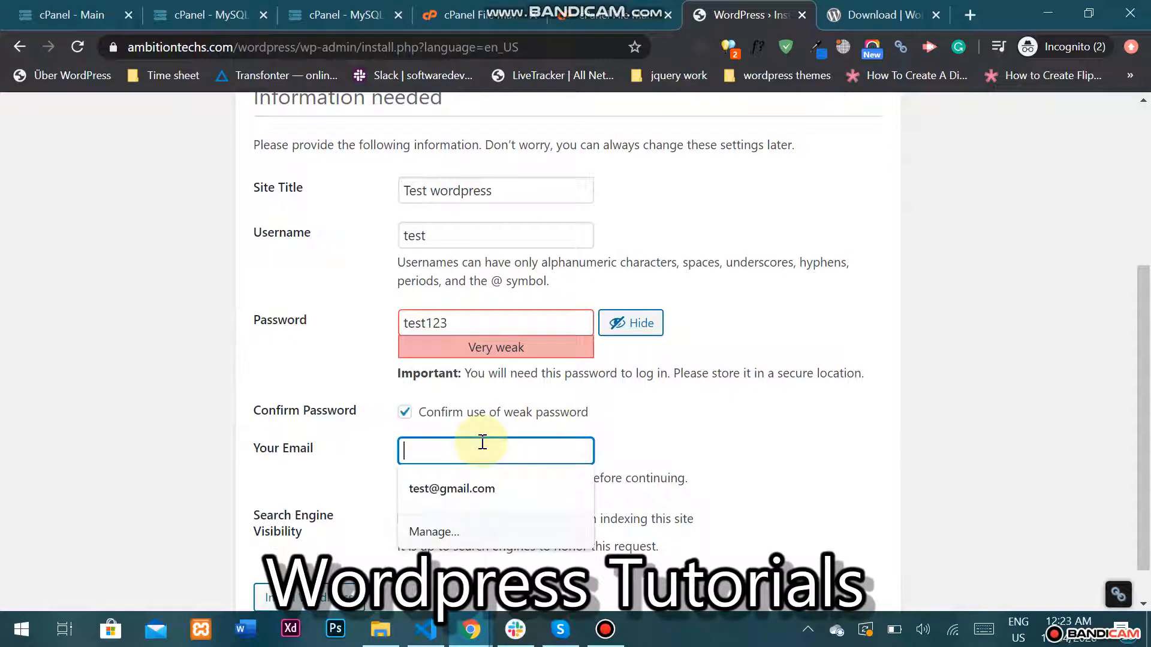
key(Down)
key(Return)
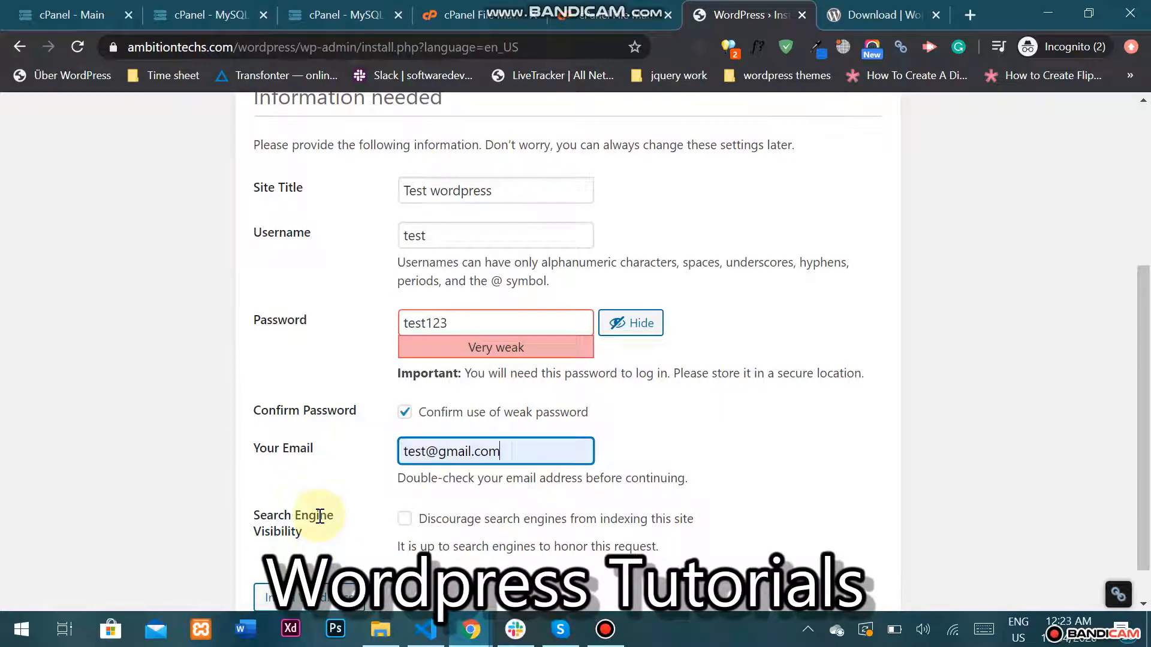
click(407, 519)
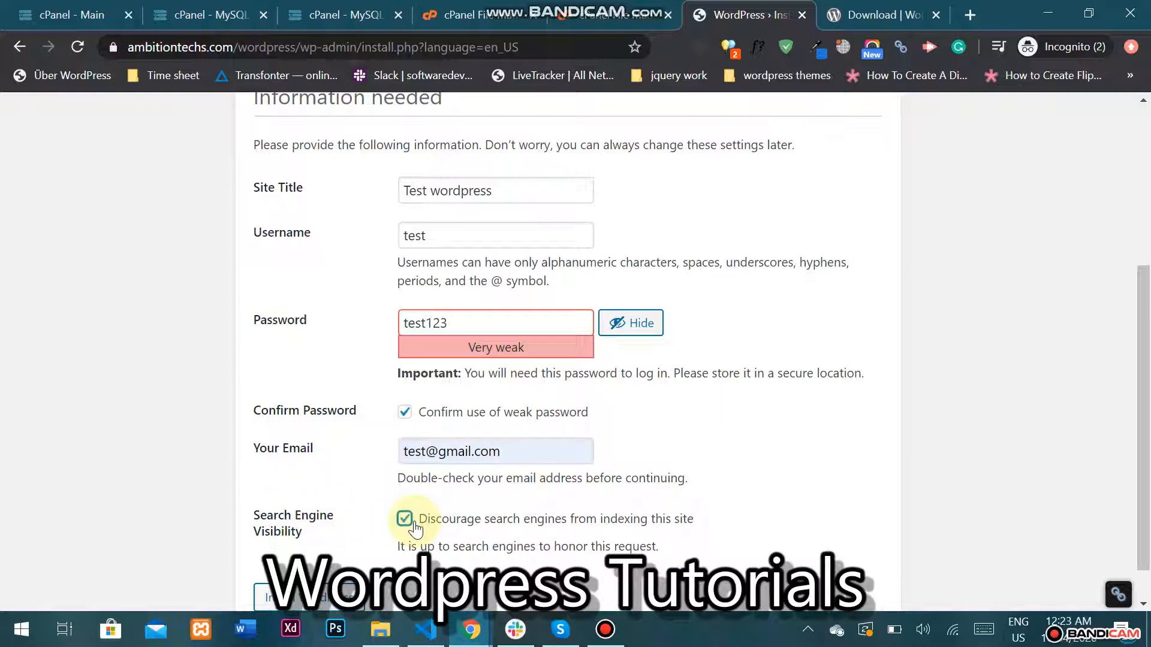
click(413, 523)
click(406, 521)
scroll(318, 475, down, 1)
scroll(319, 475, down, 1)
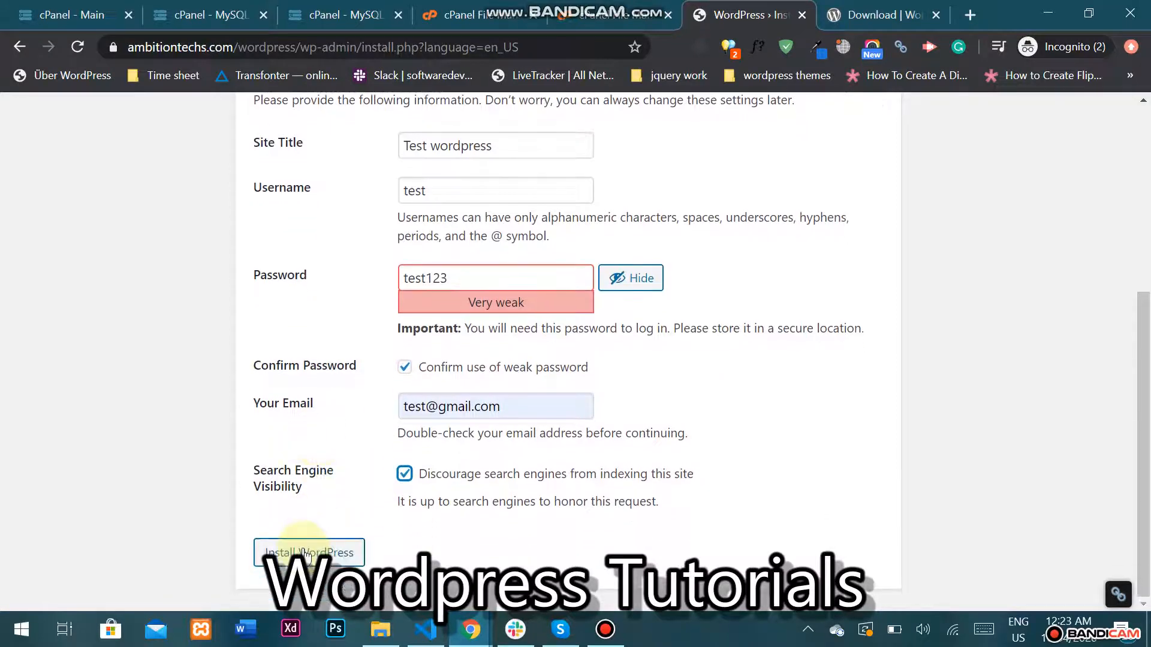
click(305, 552)
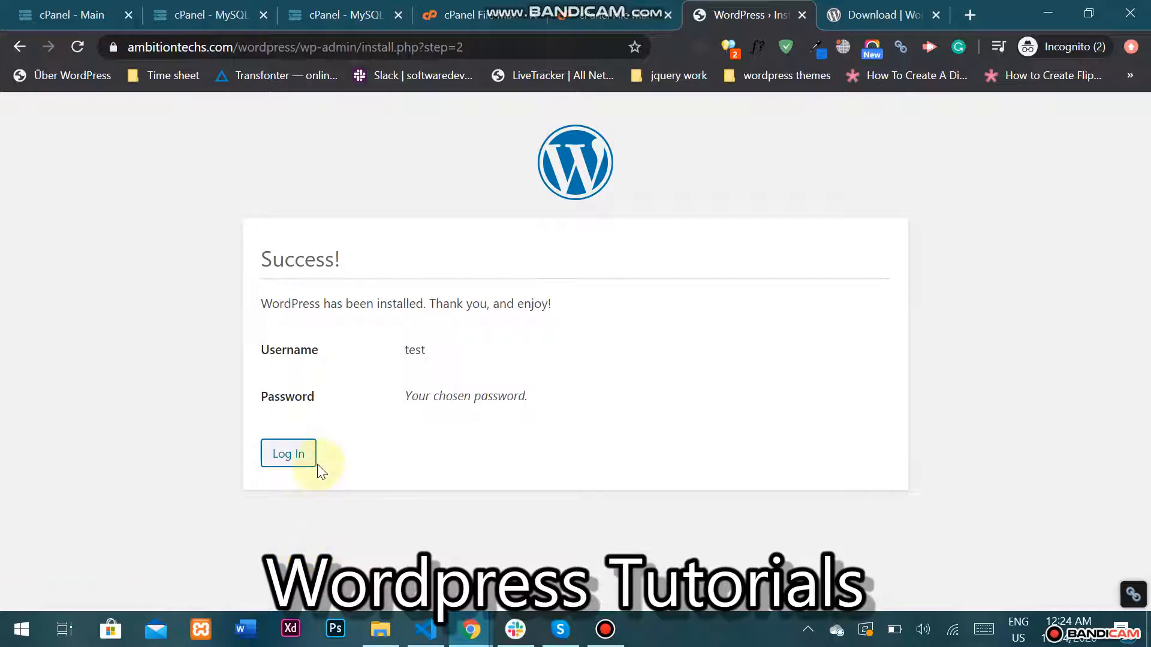
Log in to the new site as 'test' with the admin password.
click(298, 467)
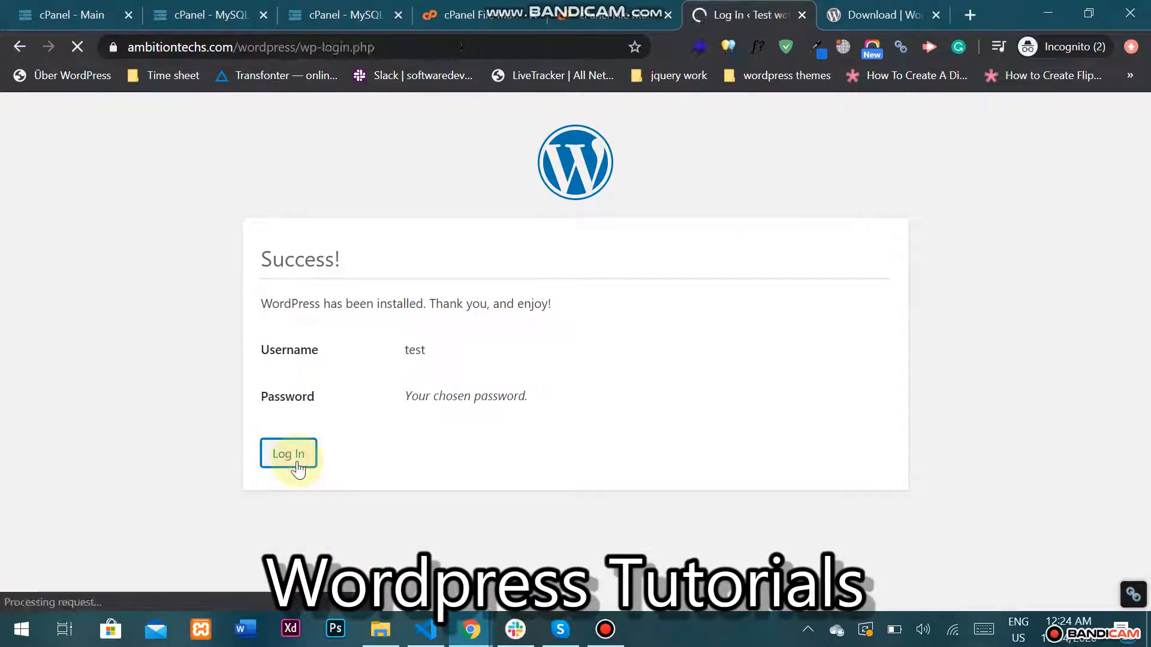
click(530, 337)
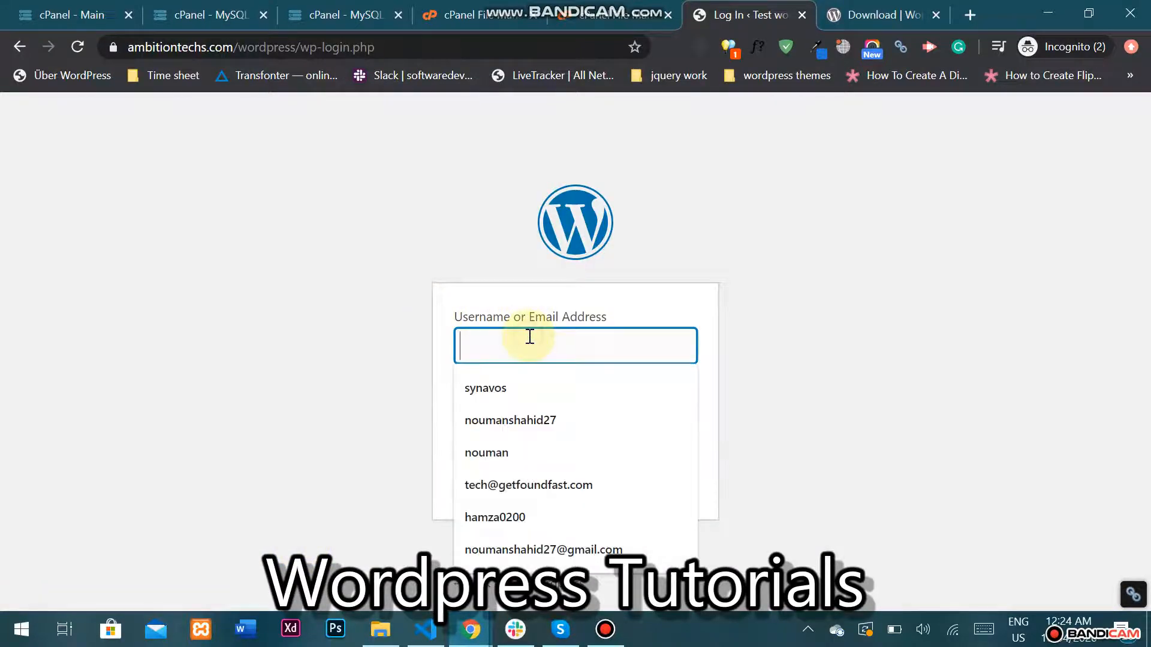
text(test)
key(Tab)
text(test123)
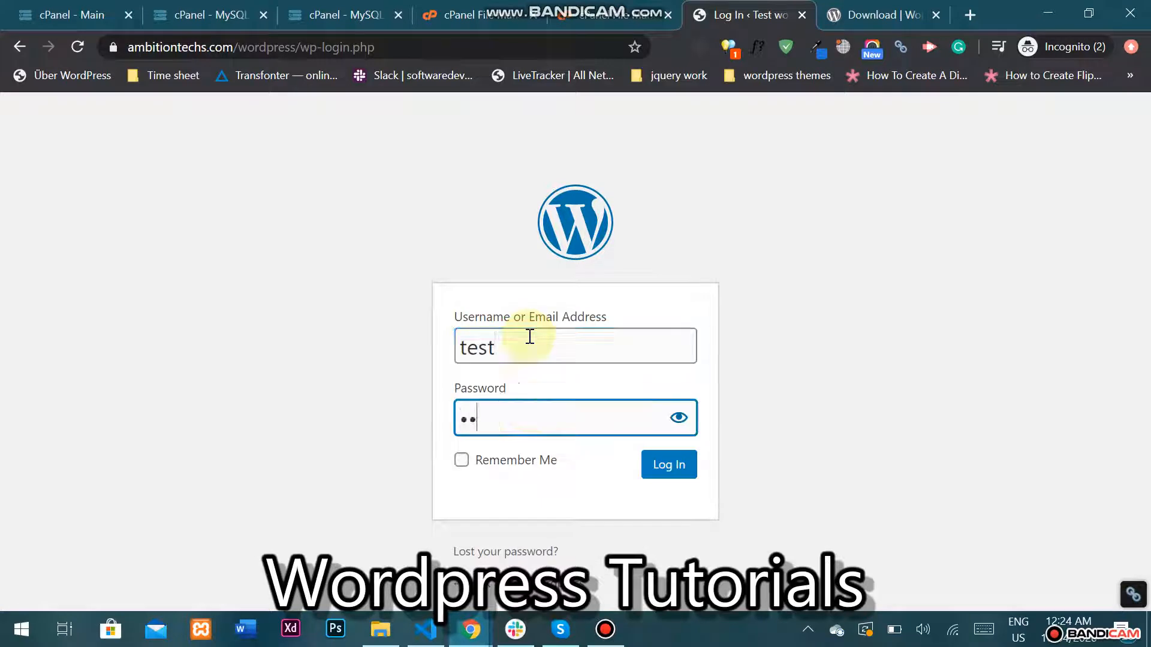
click(663, 469)
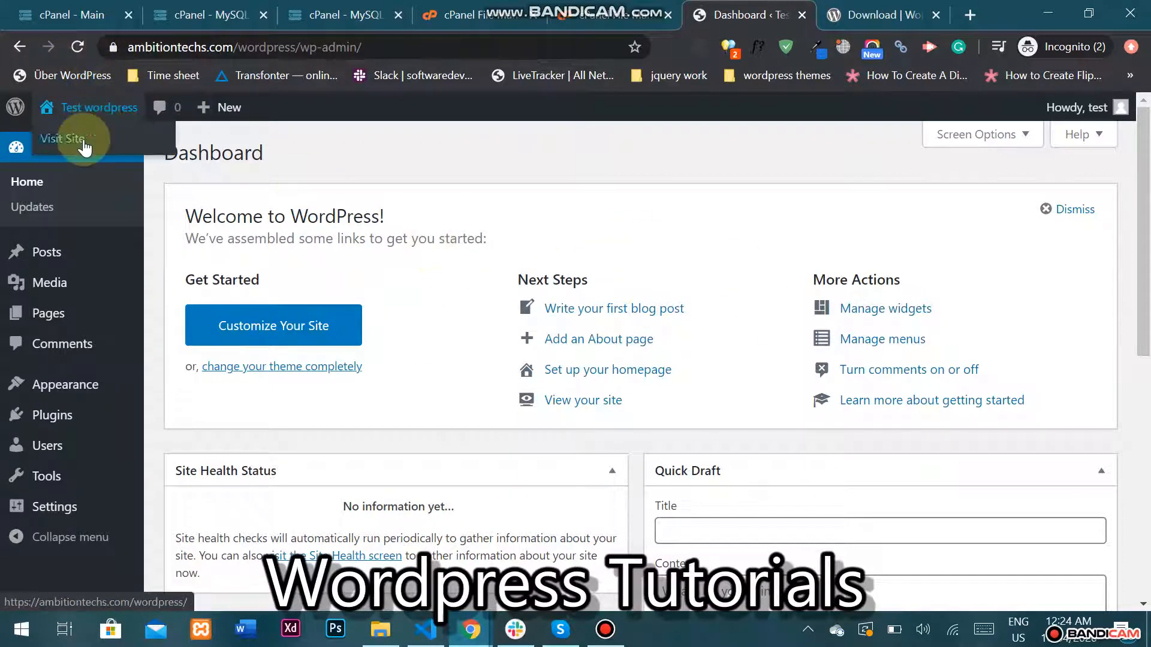
View the live Test wordpress front page in a new tab and scroll through its Hello world post.
middle_click(95, 109)
click(765, 7)
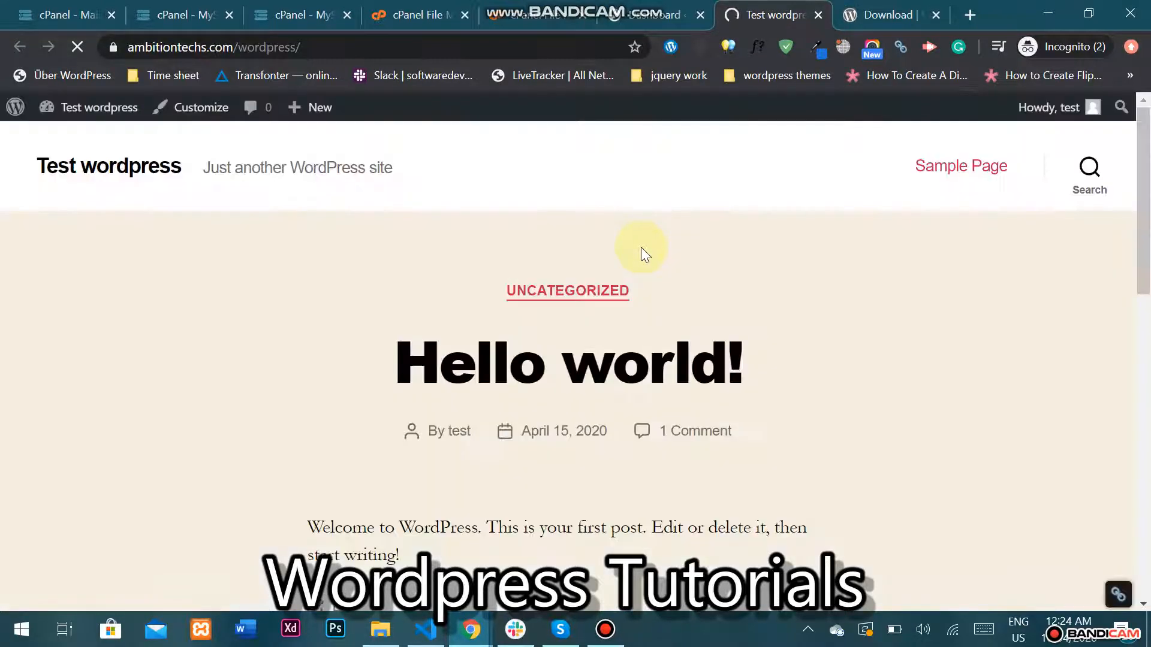
scroll(642, 246, down, 1)
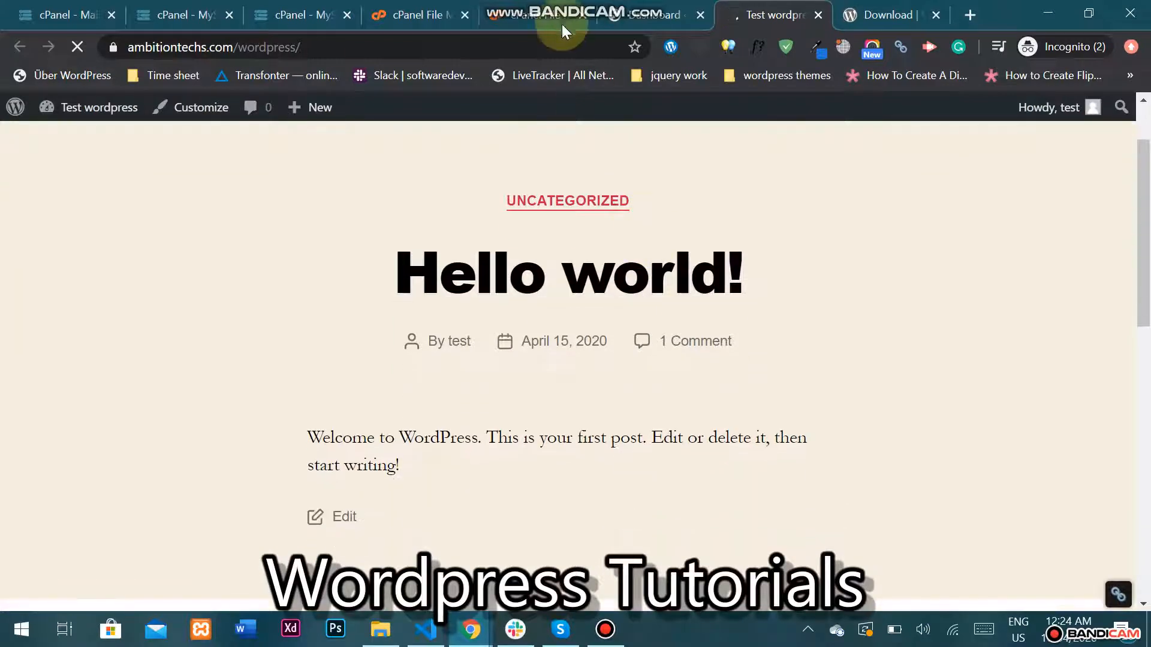
scroll(637, 216, down, 6)
scroll(631, 230, down, 5)
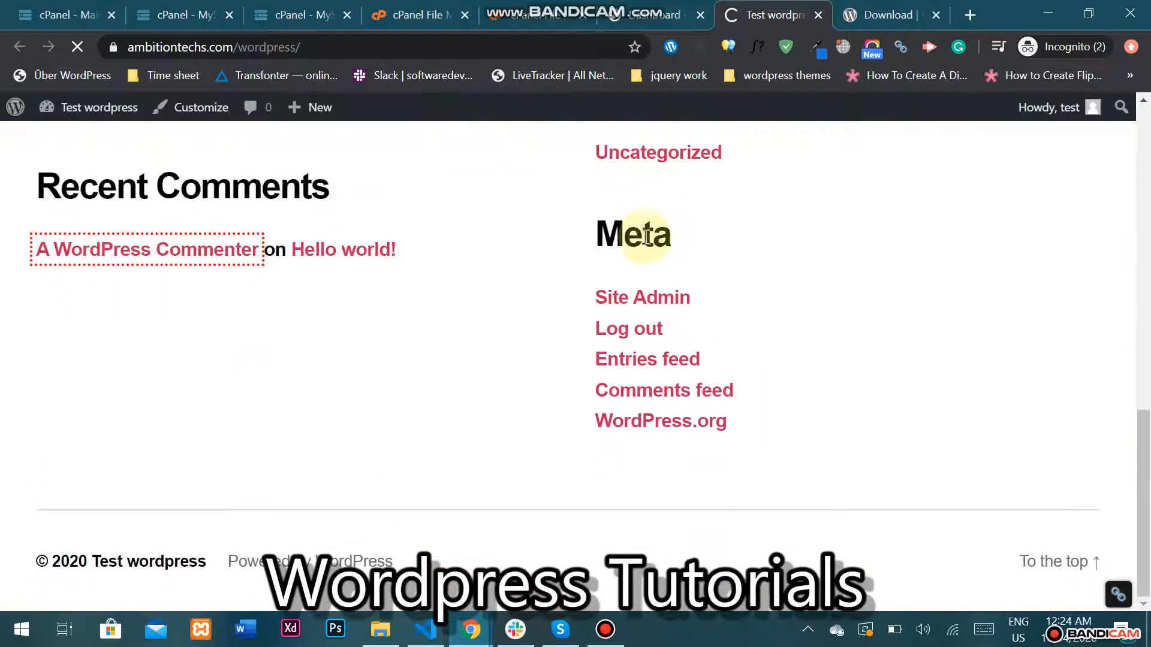
scroll(647, 256, up, 15)
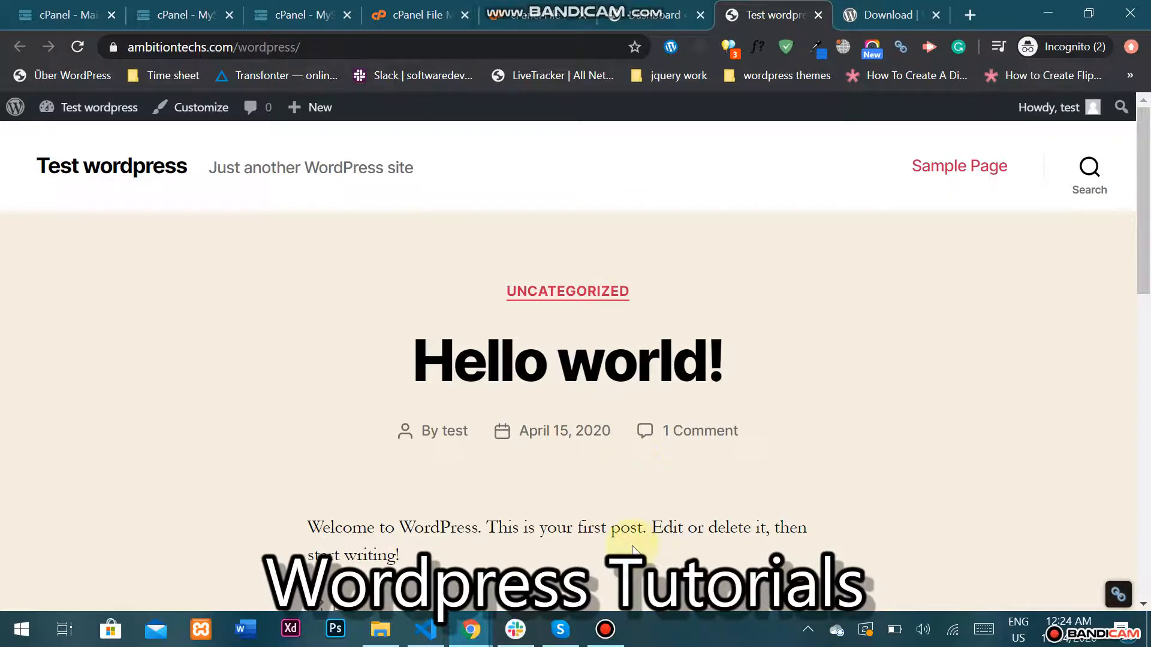
click(604, 628)
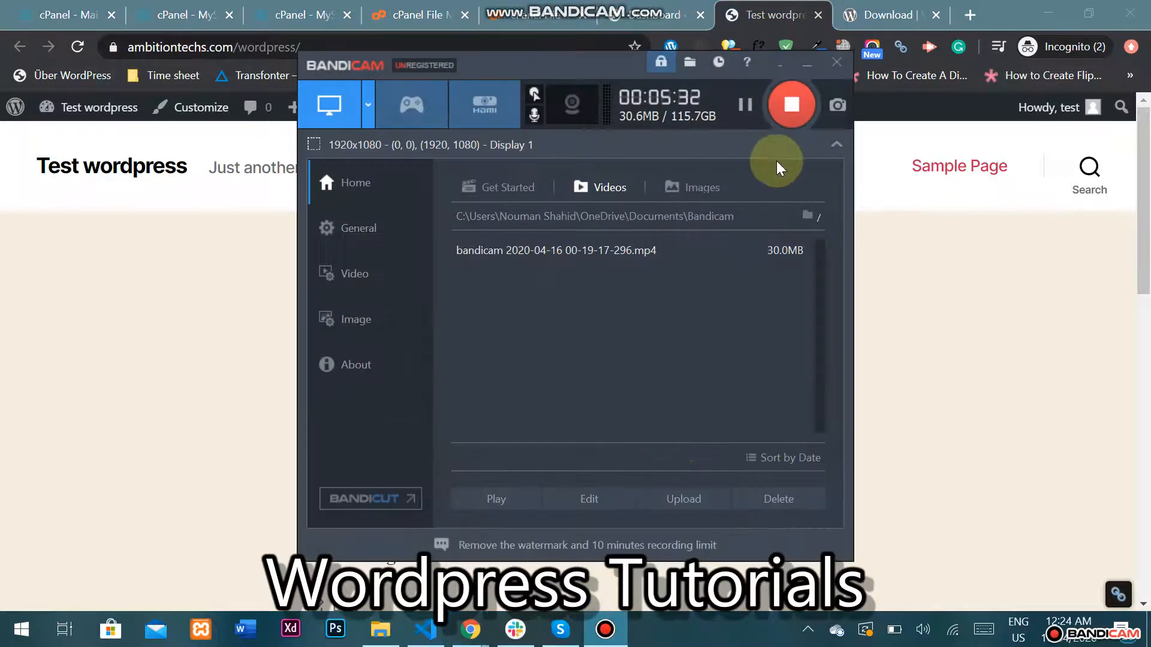